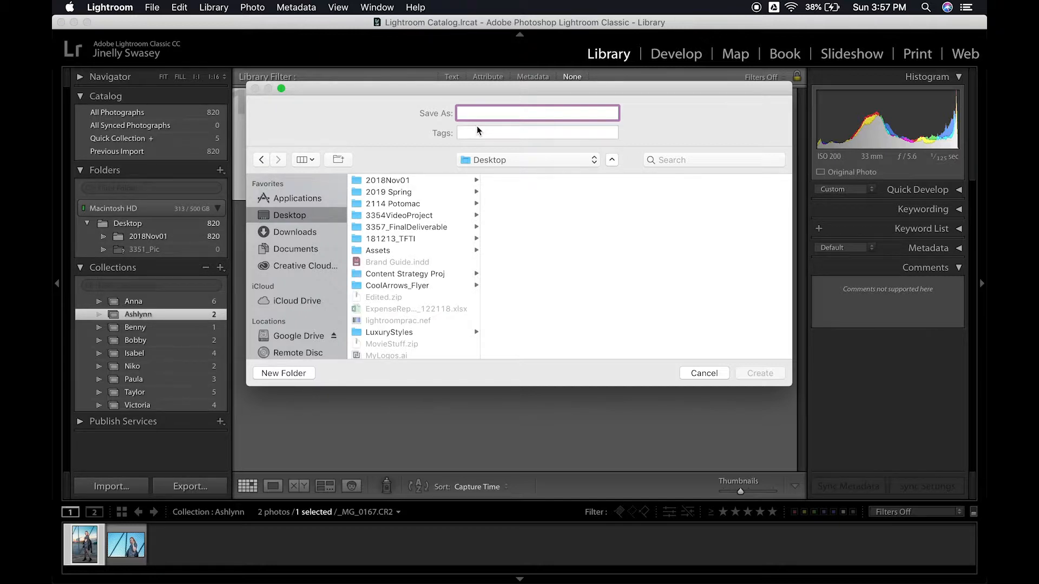
- Create a new catalog named "Lightroom Tutorial" on the Desktop
{"action": "type", "text": "High"}
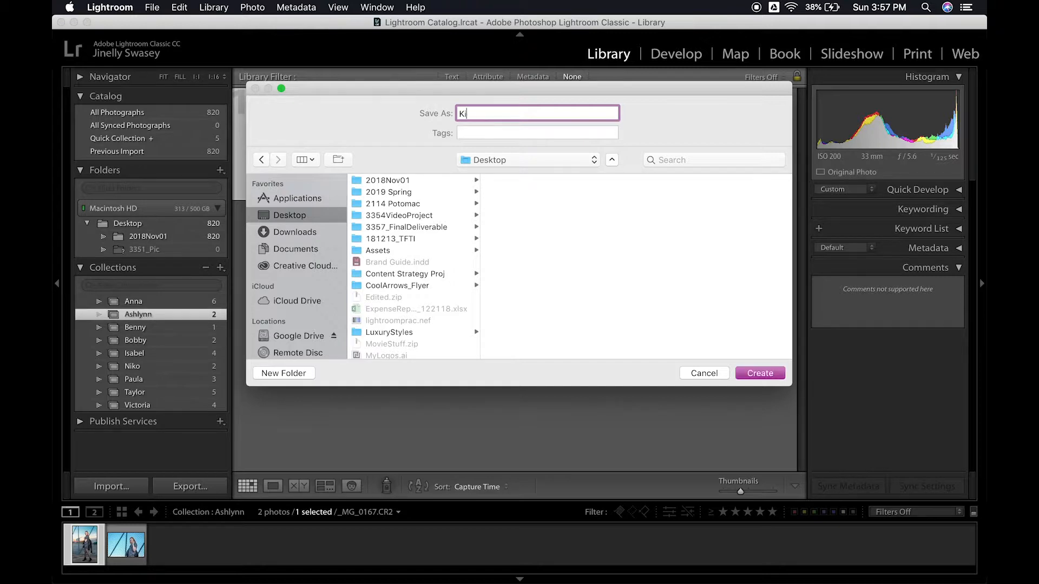
{"action": "key", "text": "BackSpace"}
{"action": "key", "text": "BackSpace"}
{"action": "key", "text": "BackSpace"}
{"action": "key", "text": "BackSpace"}
{"action": "type", "text": "Lightroom Tutorial"}
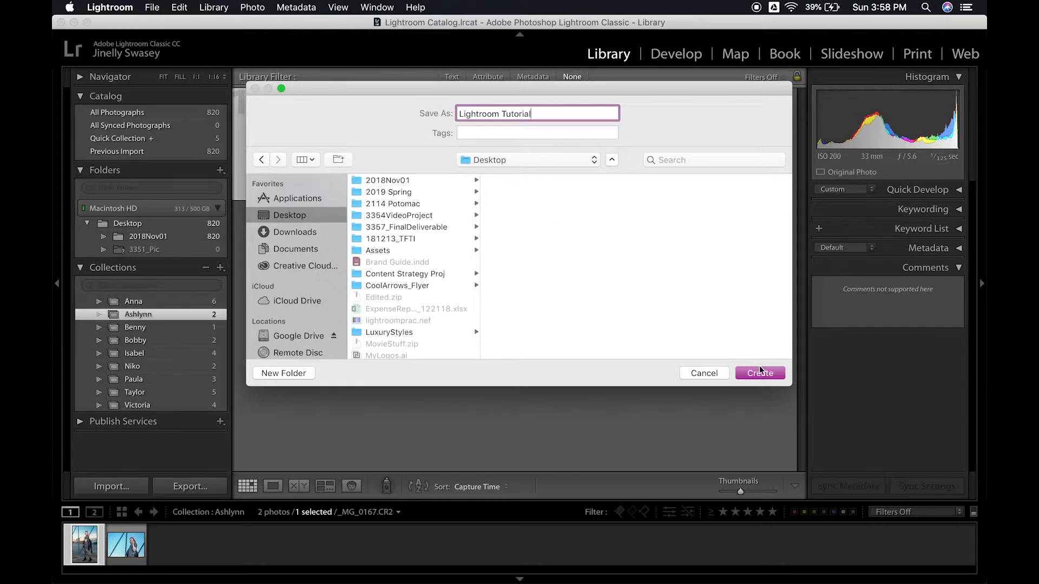
{"action": "left_click", "coordinate": [759, 373]}
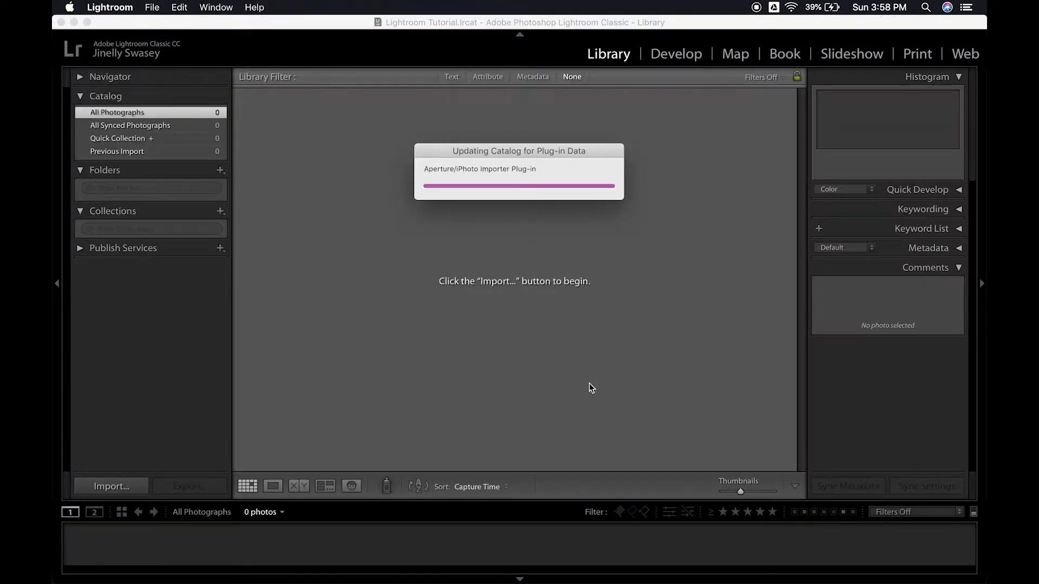
- Import only lightroomprac.nef from the Desktop folder into the catalog, with subfolders excluded
{"action": "left_click", "coordinate": [155, 7]}
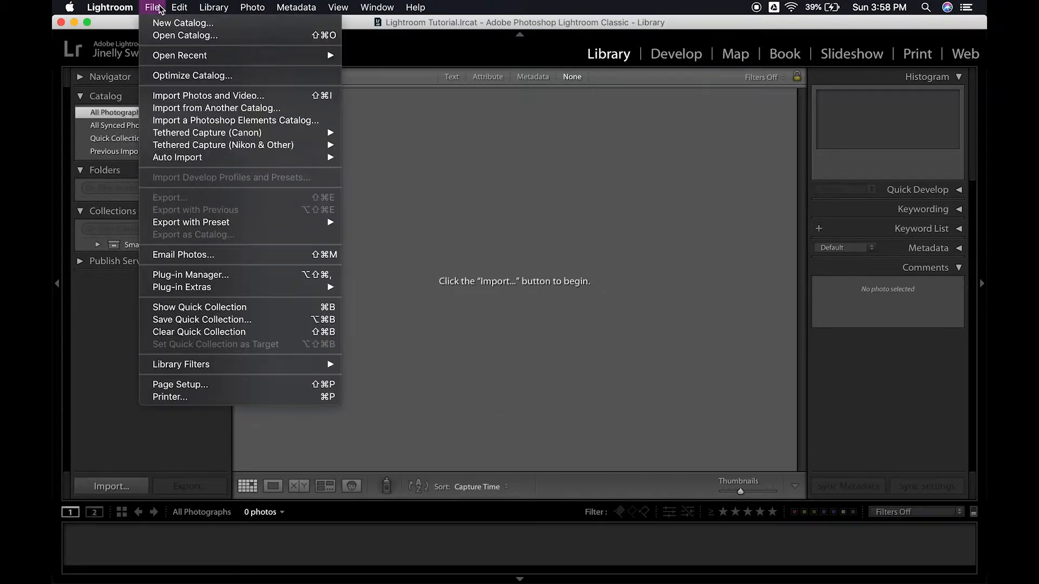
{"action": "left_click", "coordinate": [181, 95]}
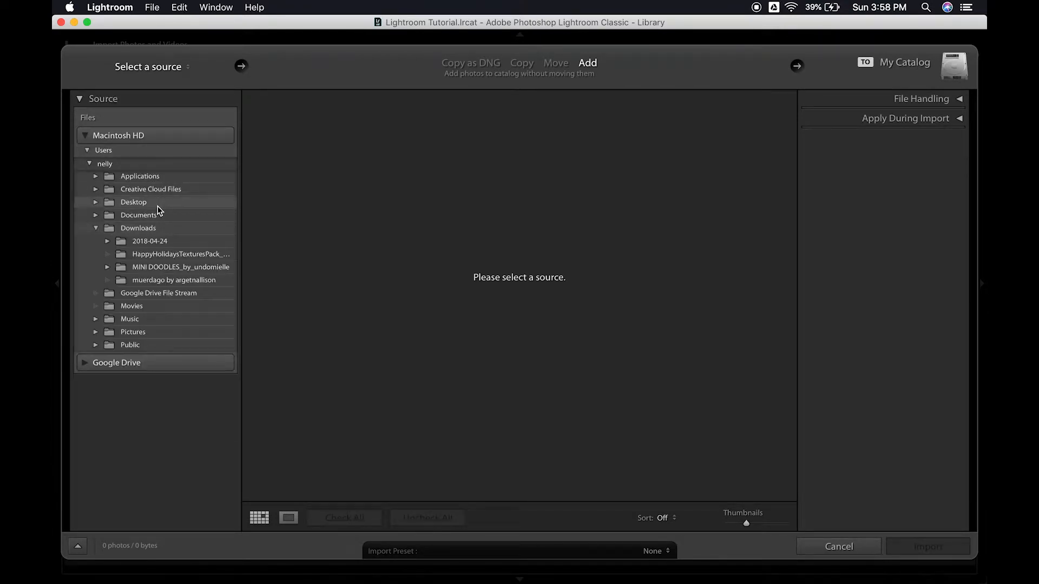
{"action": "left_click", "coordinate": [156, 209]}
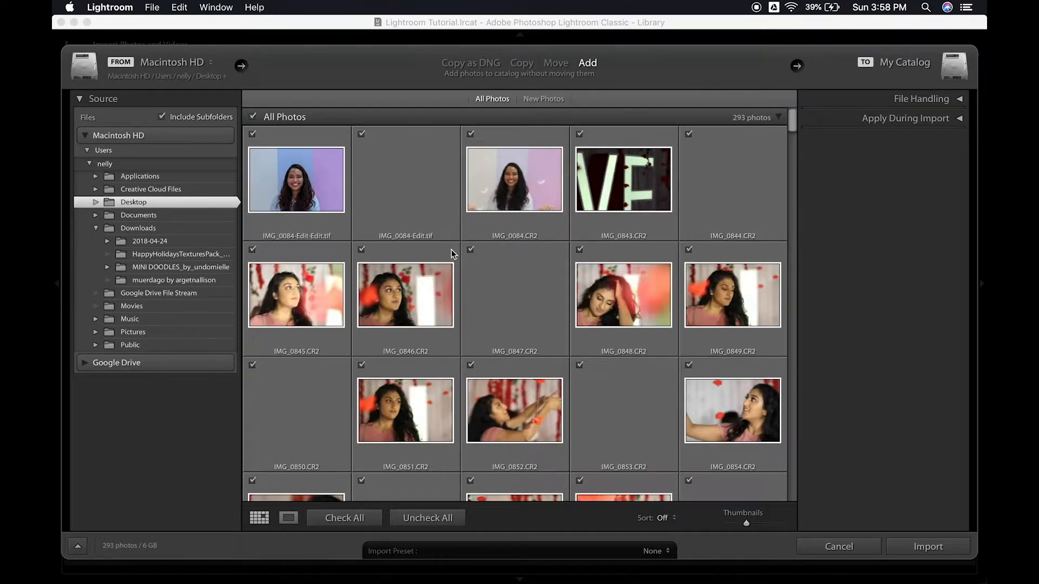
{"action": "left_click", "coordinate": [253, 117]}
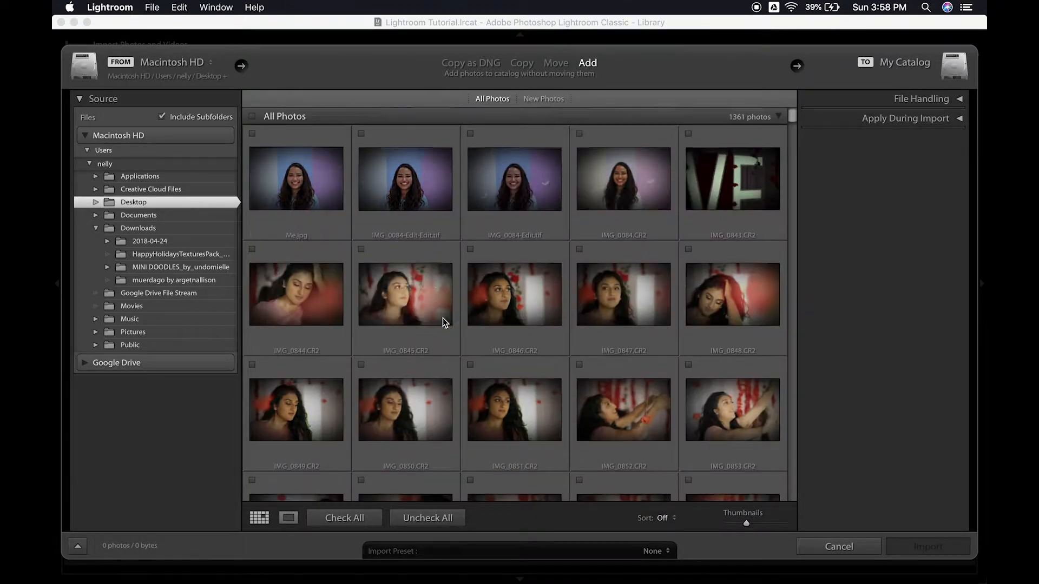
{"action": "scroll", "coordinate": [449, 324], "scroll_direction": "down", "scroll_amount": 10}
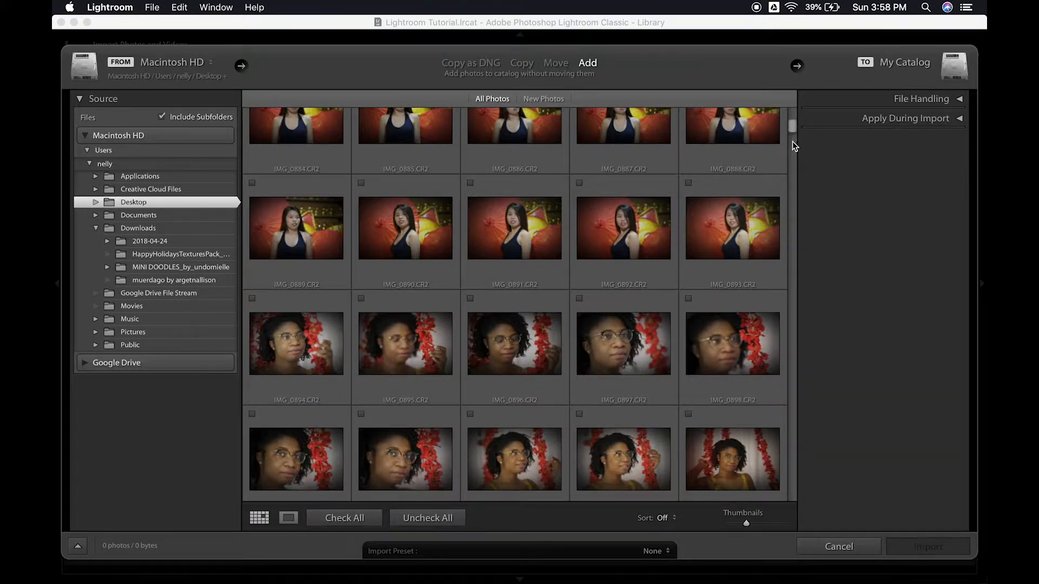
{"action": "left_click", "coordinate": [163, 118]}
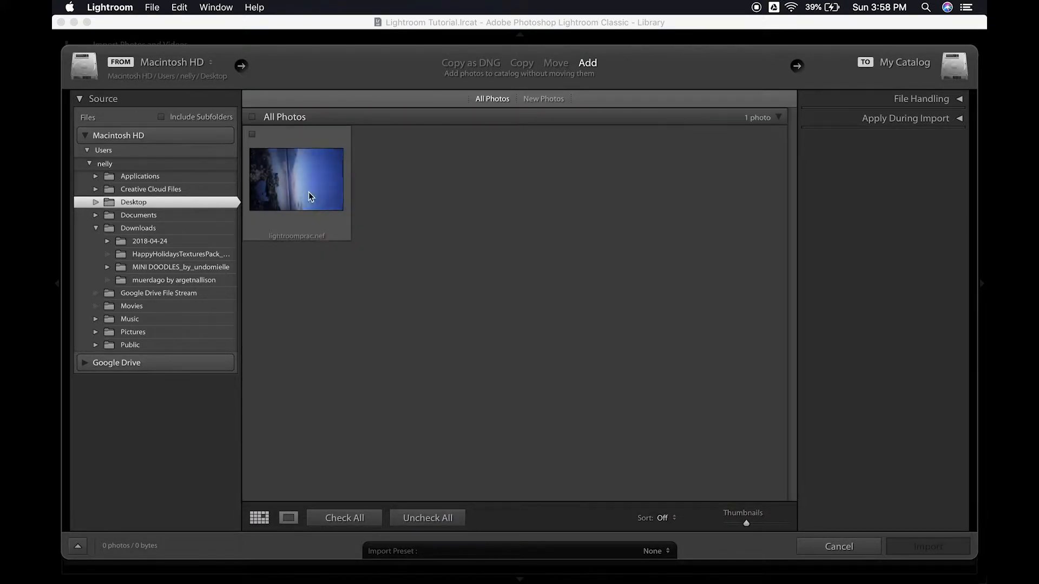
{"action": "left_click", "coordinate": [254, 134]}
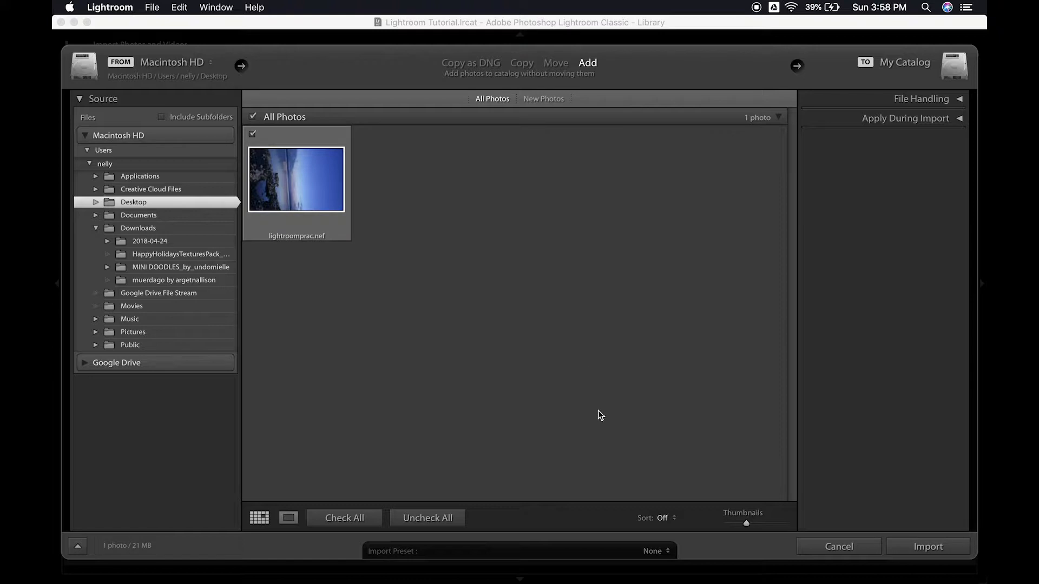
{"action": "left_click", "coordinate": [913, 547]}
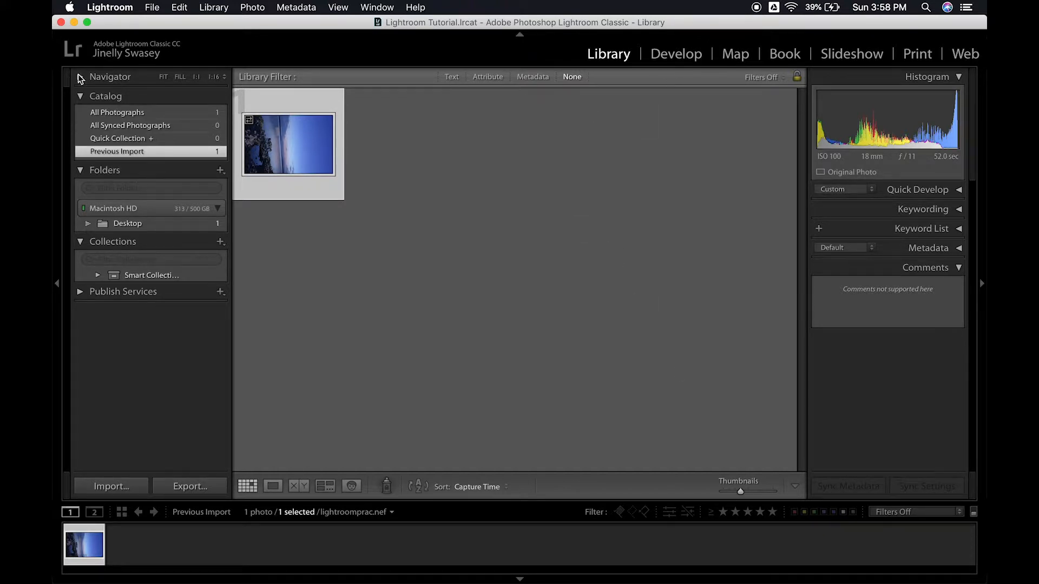
- Expand the Navigator preview, open the imported photo for developing and rotate it left (CCW)
{"action": "left_click", "coordinate": [115, 77]}
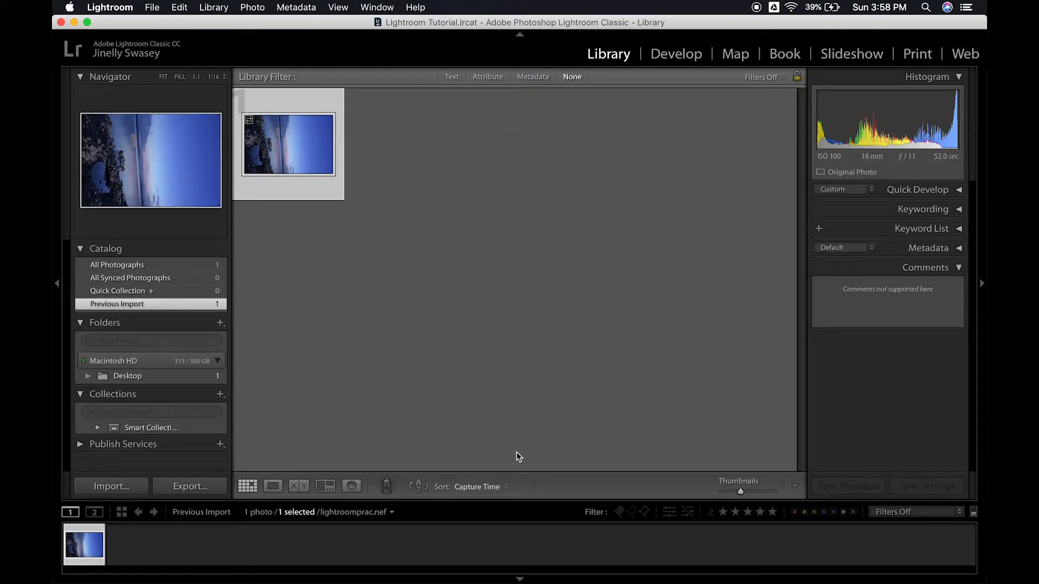
{"action": "left_click", "coordinate": [670, 61]}
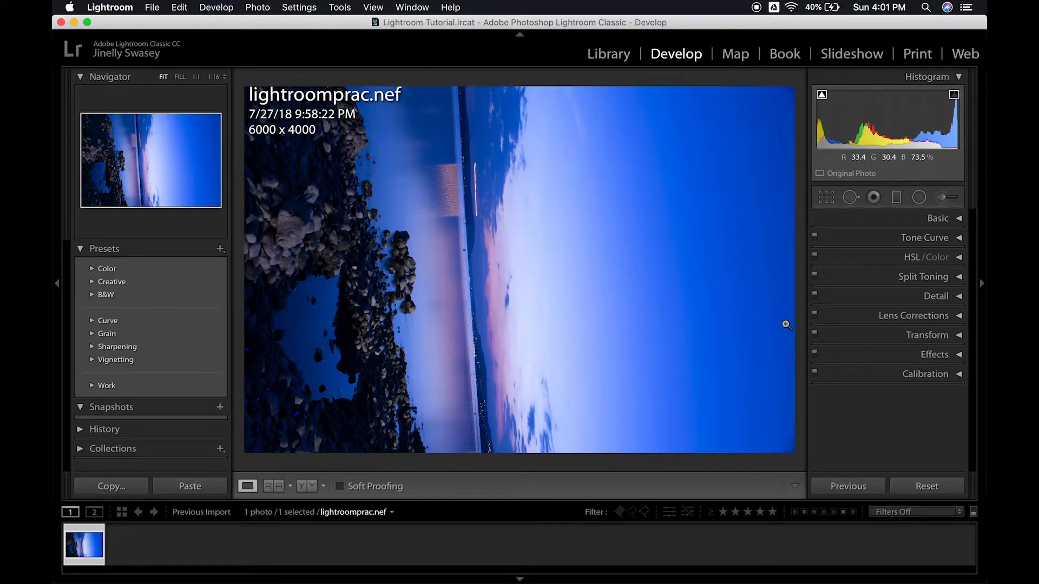
{"action": "left_click", "coordinate": [258, 8]}
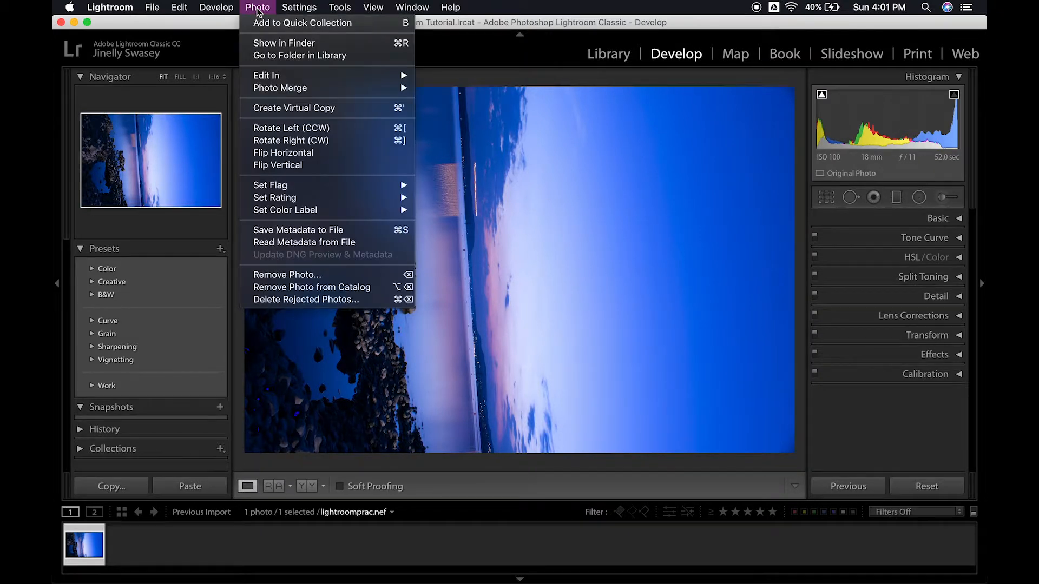
{"action": "left_click", "coordinate": [290, 128]}
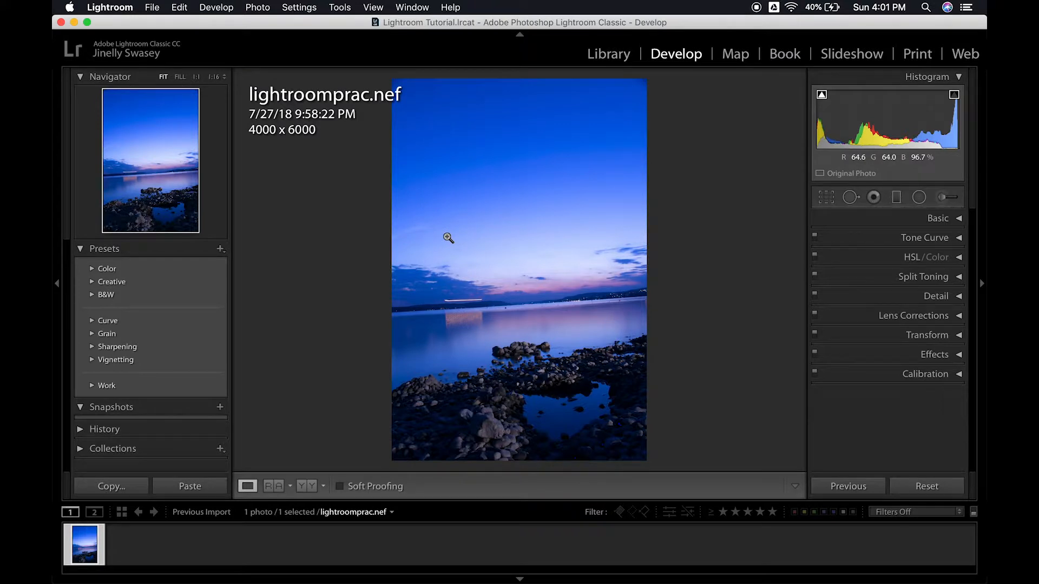
- Remove chromatic aberration and enable lens profile corrections for the photo, comparing it with and without the profile
{"action": "left_click", "coordinate": [951, 316]}
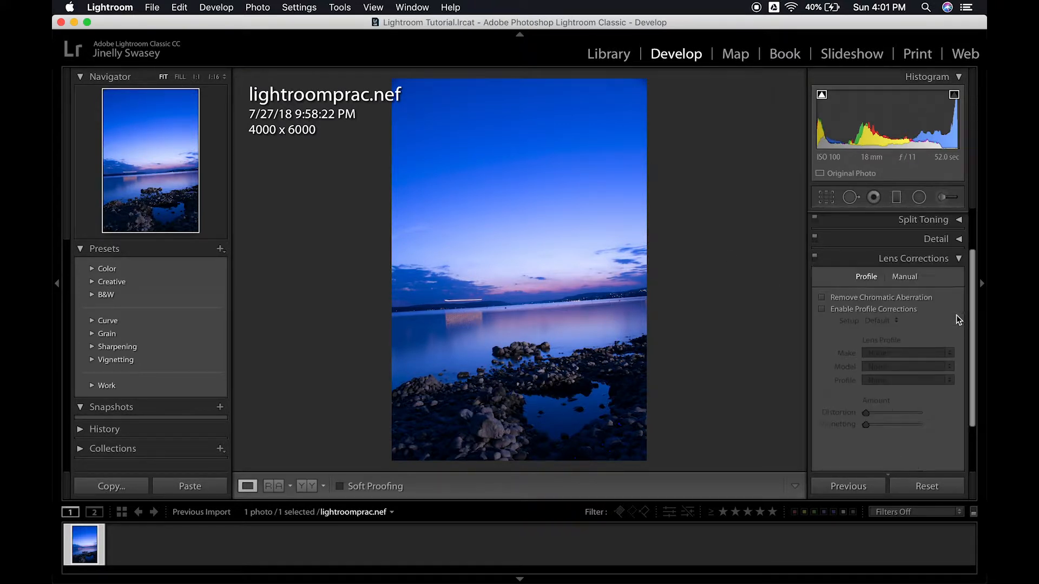
{"action": "left_click", "coordinate": [823, 298]}
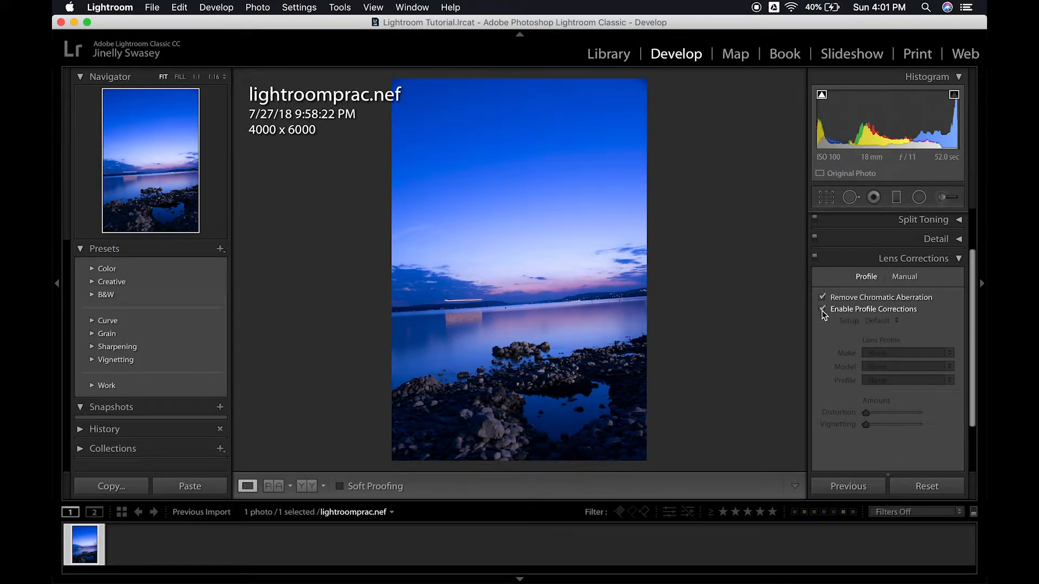
{"action": "left_click", "coordinate": [823, 311]}
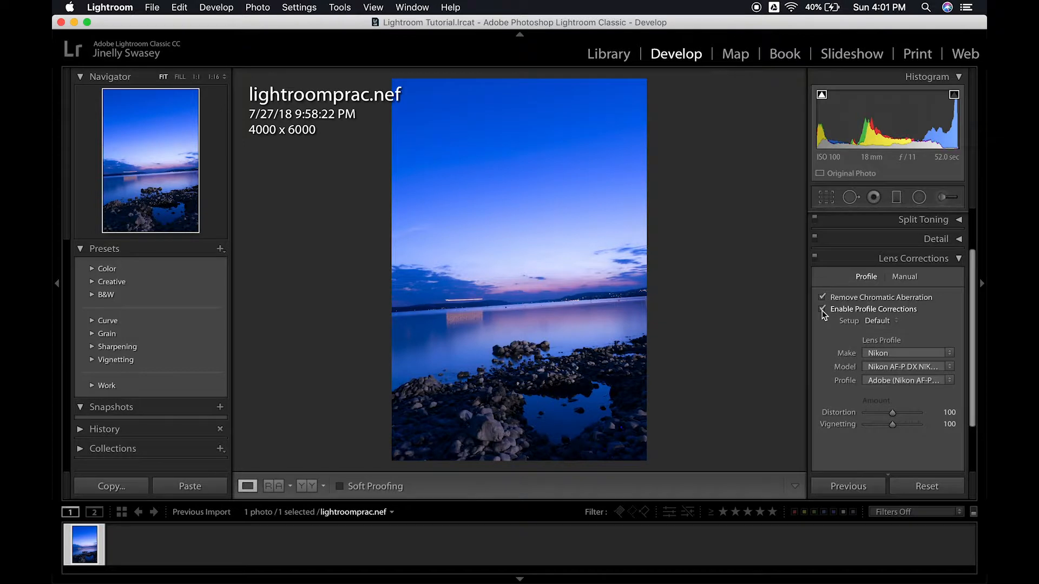
{"action": "left_click", "coordinate": [823, 310]}
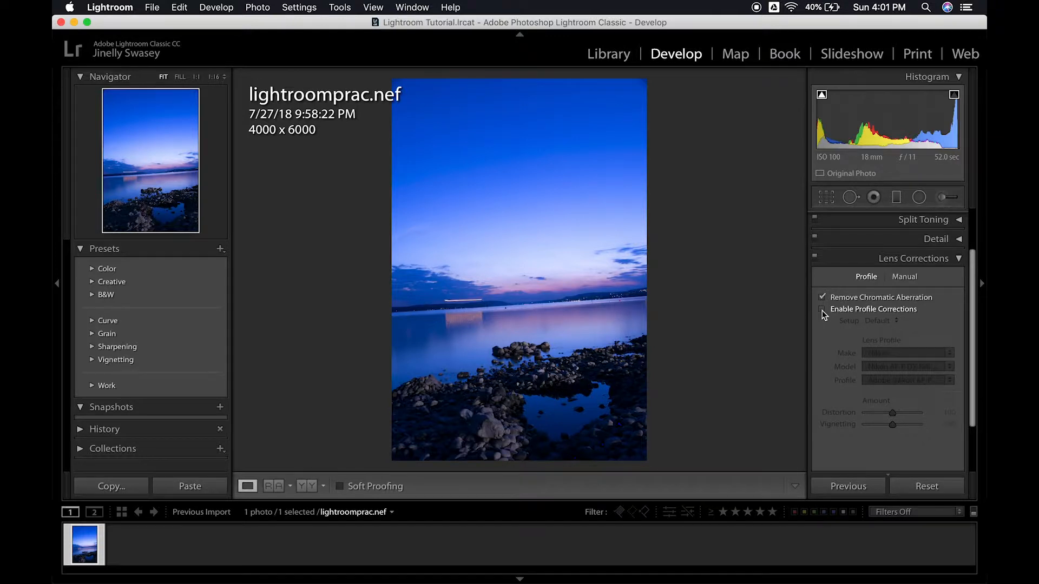
{"action": "left_click", "coordinate": [822, 311]}
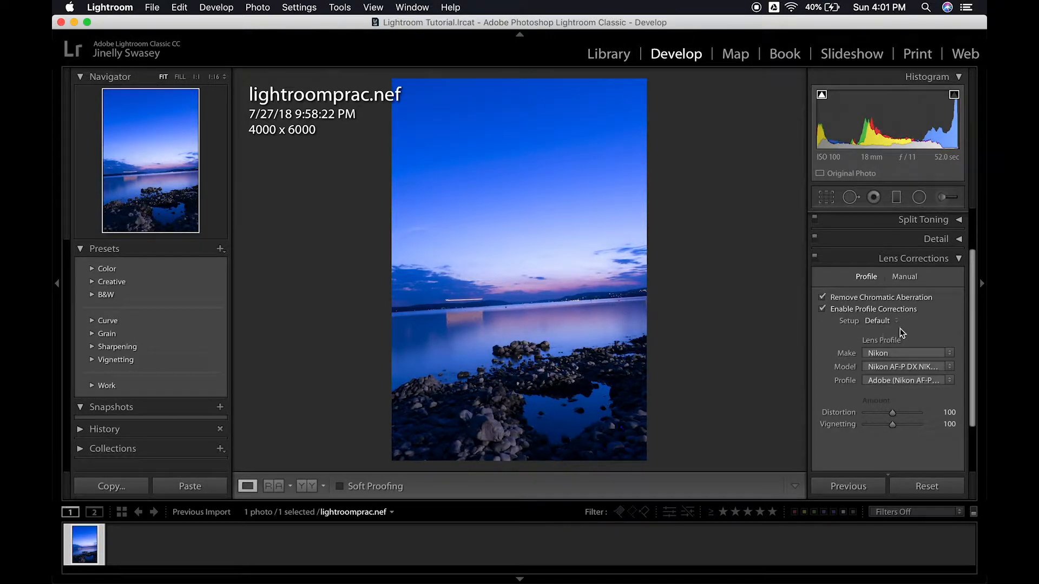
{"action": "left_click", "coordinate": [958, 258]}
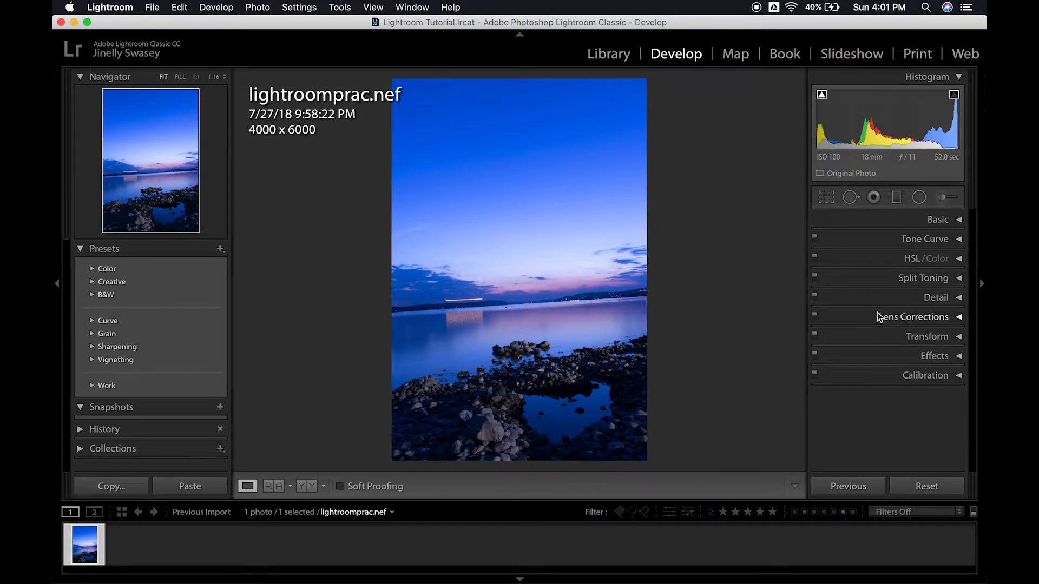
- Change the photo's color profile to Adobe Landscape in the basic adjustments
{"action": "left_click", "coordinate": [957, 221]}
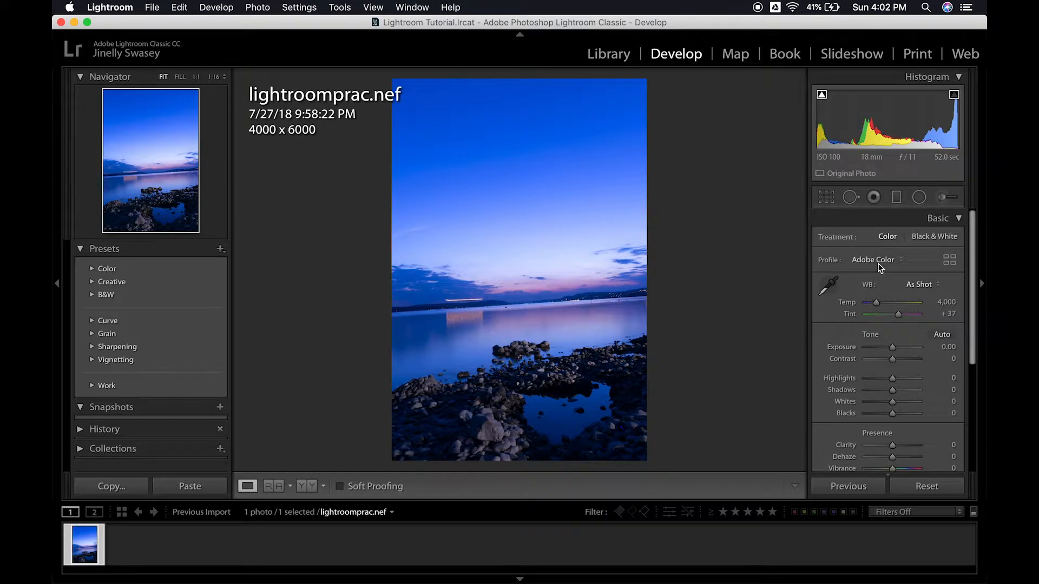
{"action": "left_click", "coordinate": [879, 266]}
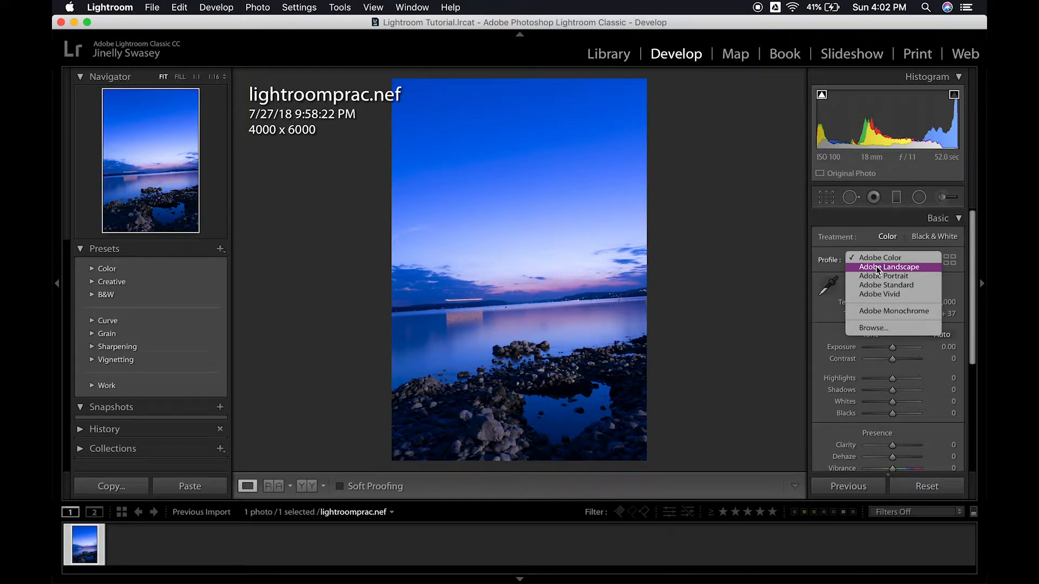
{"action": "left_click", "coordinate": [876, 267]}
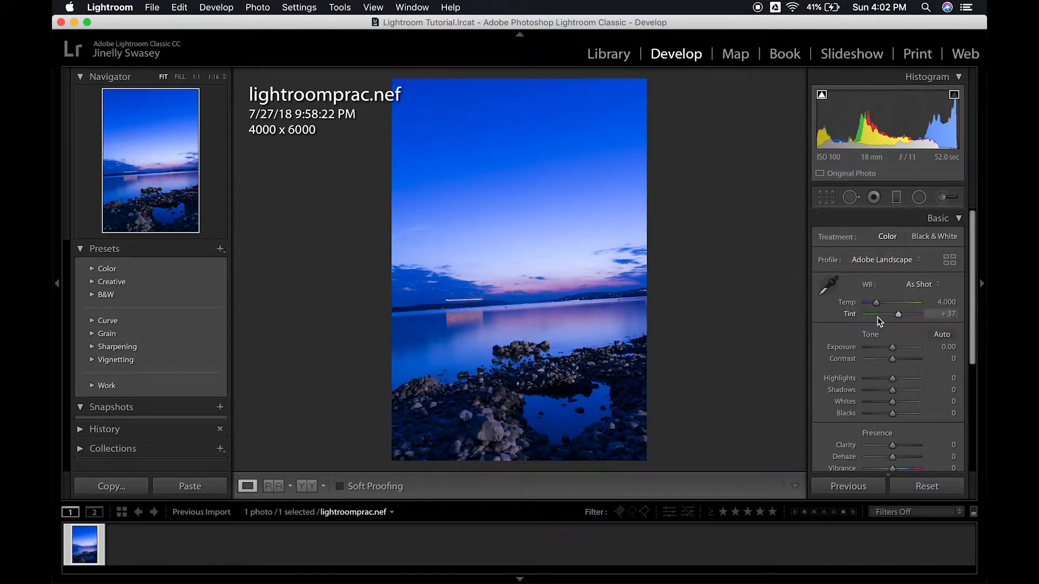
- Set a custom white balance by sampling the pale sky above the horizon as neutral, and fine-tune Temp to 4,966
{"action": "left_click", "coordinate": [829, 284]}
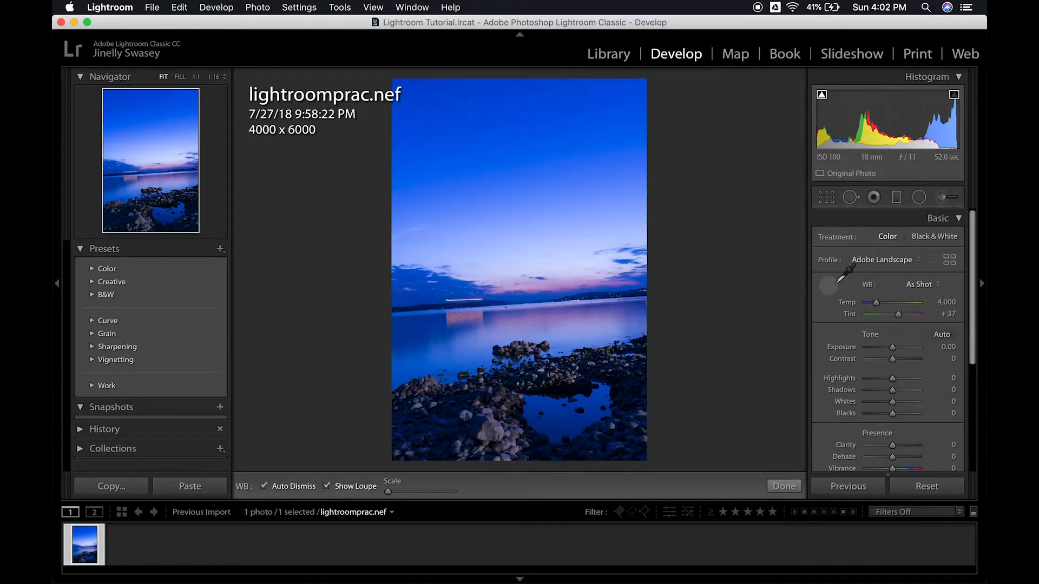
{"action": "left_click", "coordinate": [578, 268]}
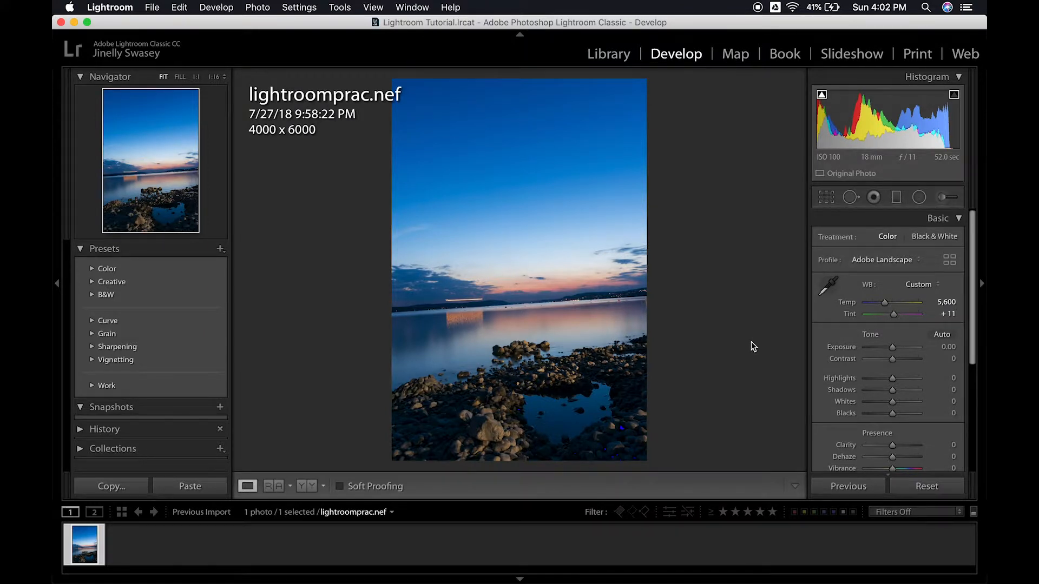
{"action": "key", "text": "super+z"}
{"action": "key", "text": "super+shift+z"}
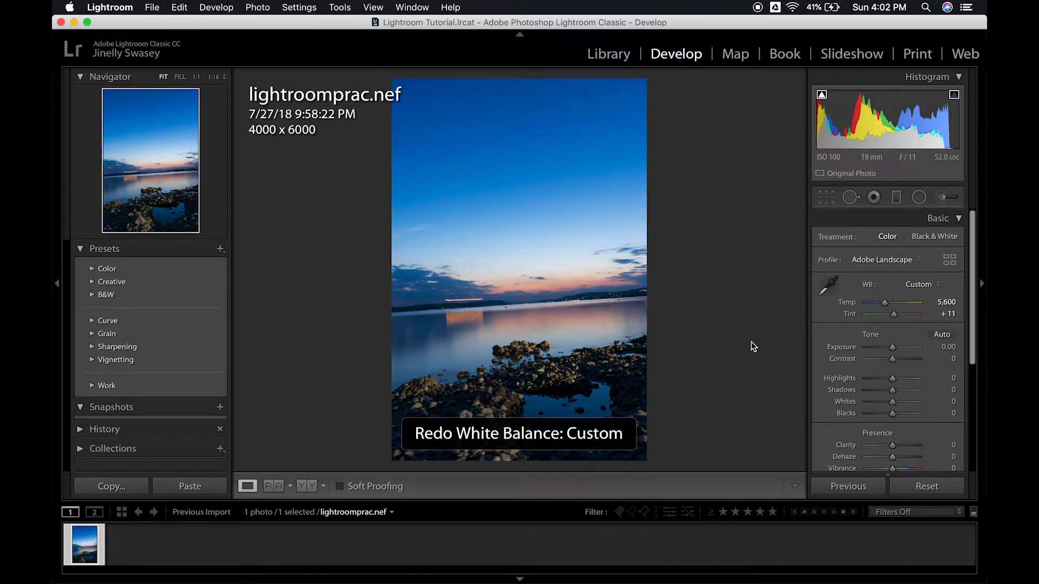
{"action": "key", "text": "super+z"}
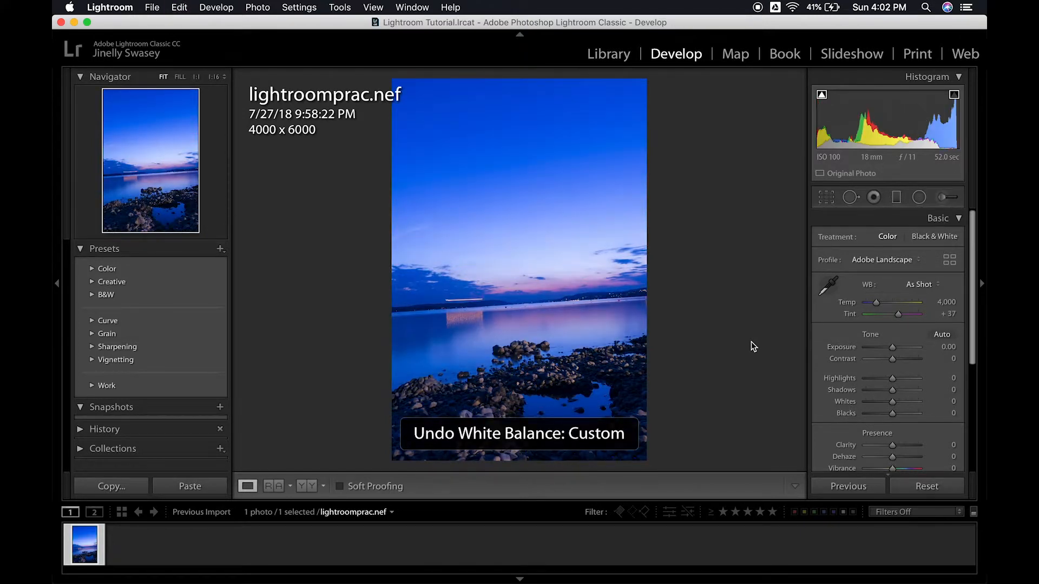
{"action": "key", "text": "super+shift+z"}
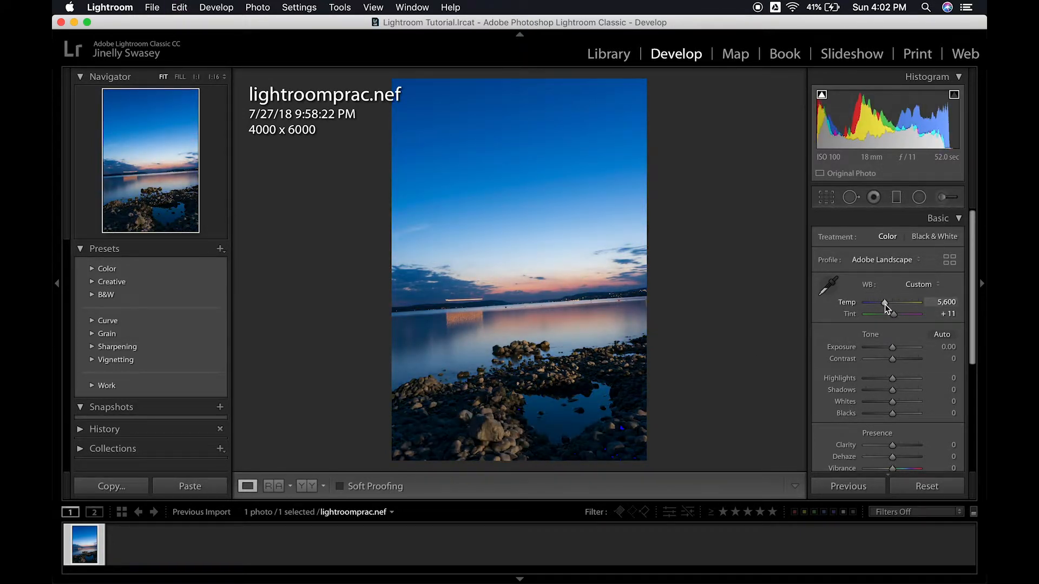
{"action": "left_click_drag", "start_coordinate": [885, 304], "coordinate": [881, 304]}
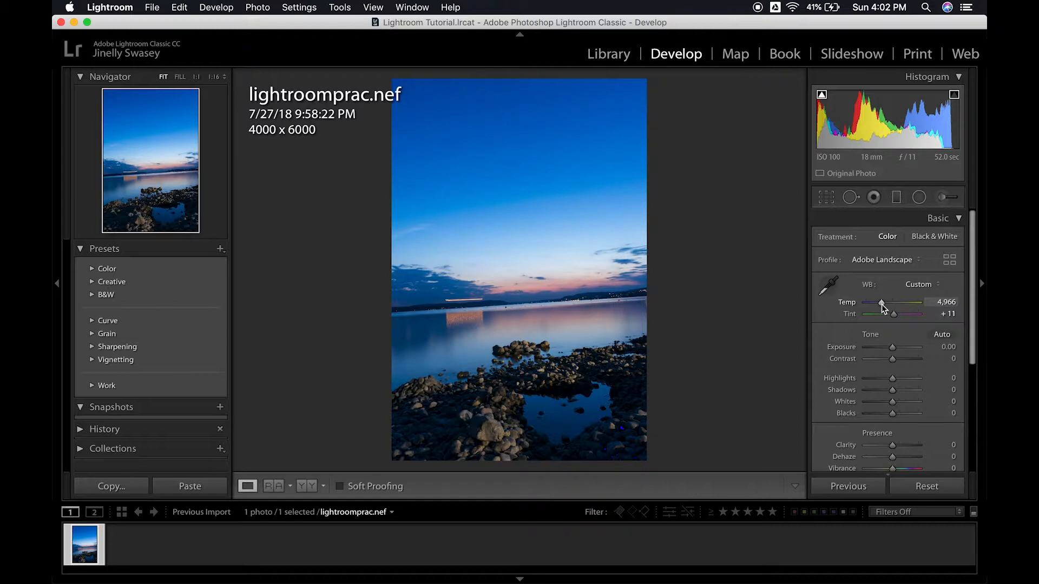
- Set Exposure to +0.40, Contrast to -23 and Highlights to -7
{"action": "mouse_move", "coordinate": [892, 348]}
{"action": "left_mouse_down"}
{"action": "mouse_move", "coordinate": [895, 359]}
{"action": "mouse_move", "coordinate": [885, 358]}
{"action": "left_mouse_up"}
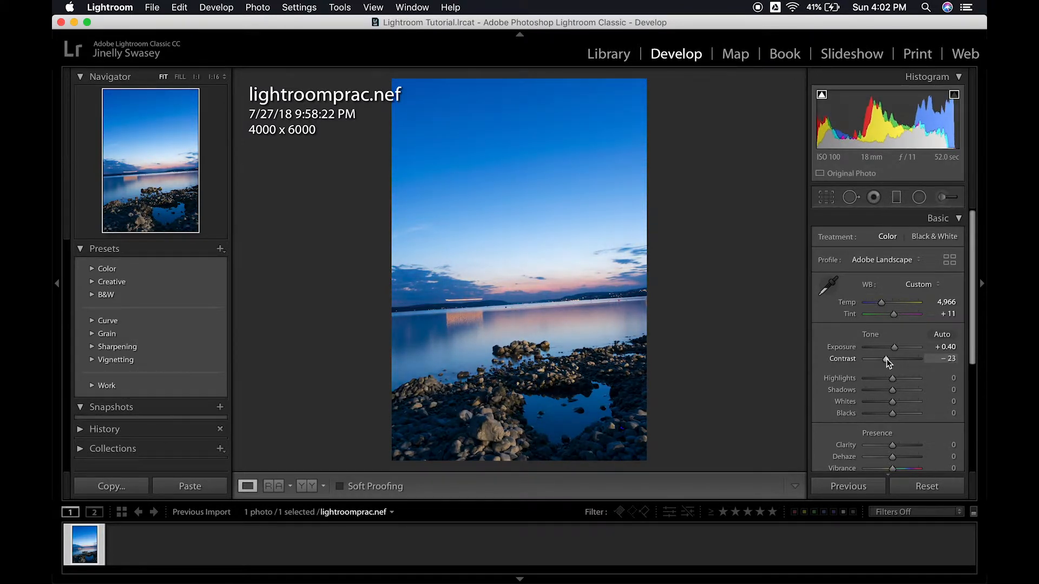
{"action": "left_click_drag", "start_coordinate": [894, 377], "coordinate": [892, 377]}
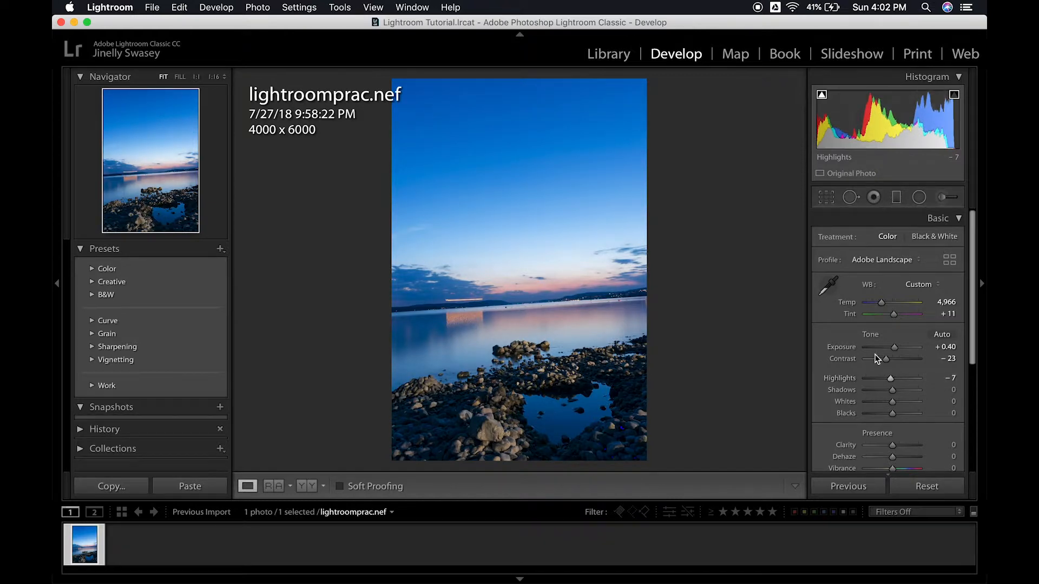
- Inspect the dark rocks in the photo's lower right corner at 1:1 for clipping, toggling the shadow and highlight clipping indicators
{"action": "left_click", "coordinate": [627, 434]}
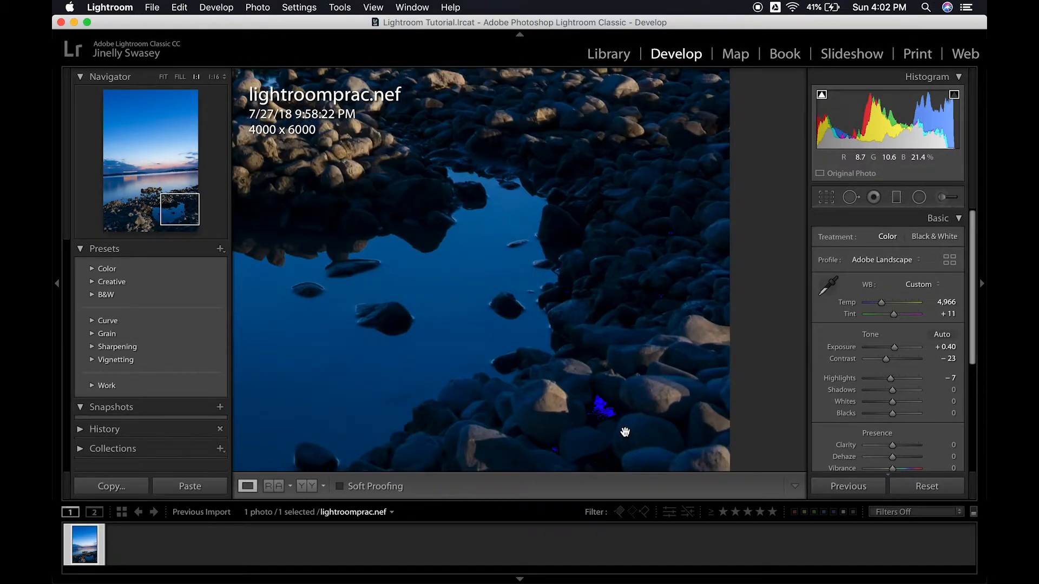
{"action": "left_click", "coordinate": [954, 96]}
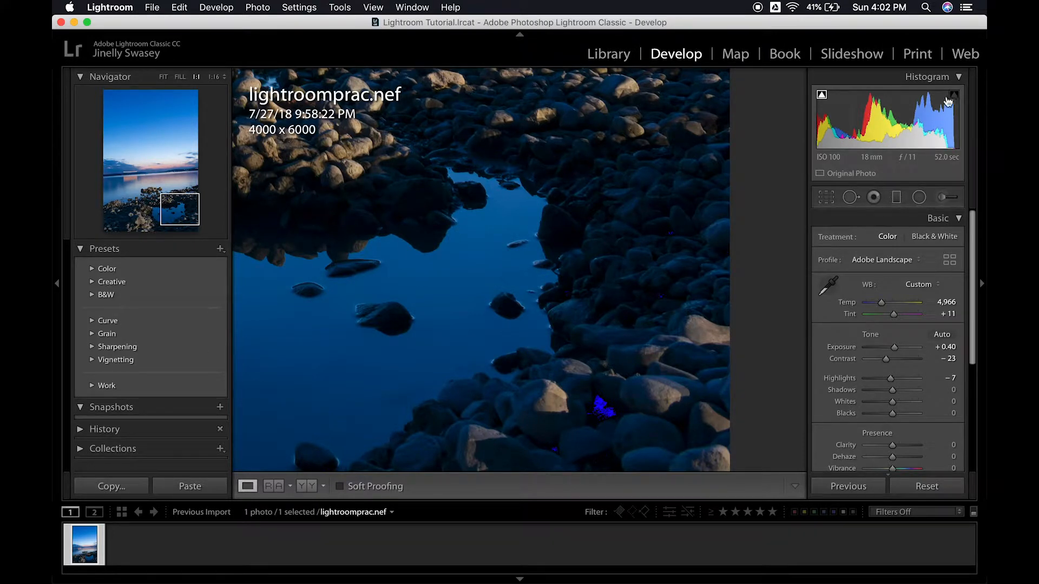
{"action": "left_click", "coordinate": [825, 99]}
{"action": "left_click", "coordinate": [825, 100]}
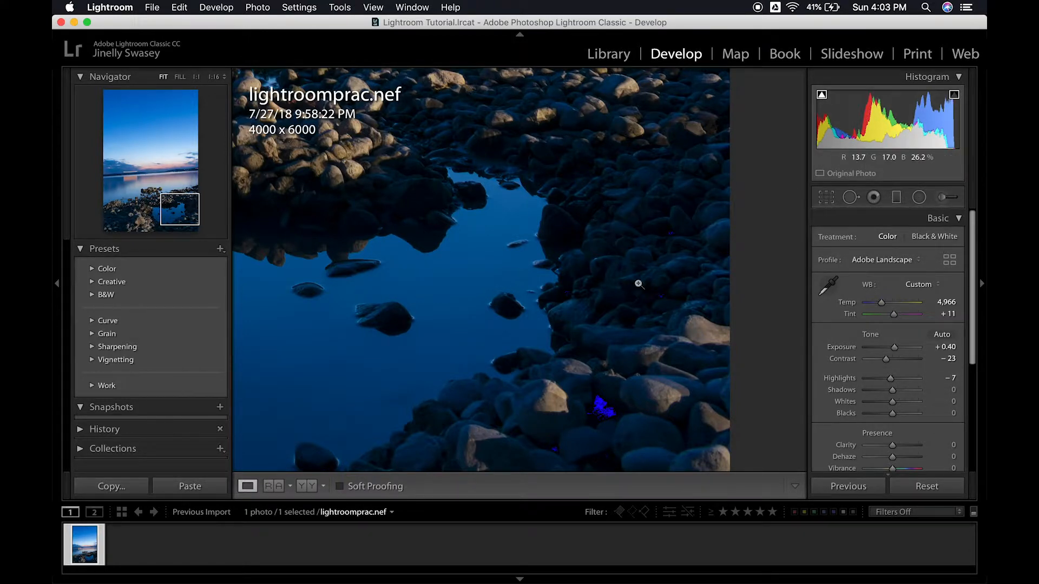
{"action": "left_click", "coordinate": [638, 284]}
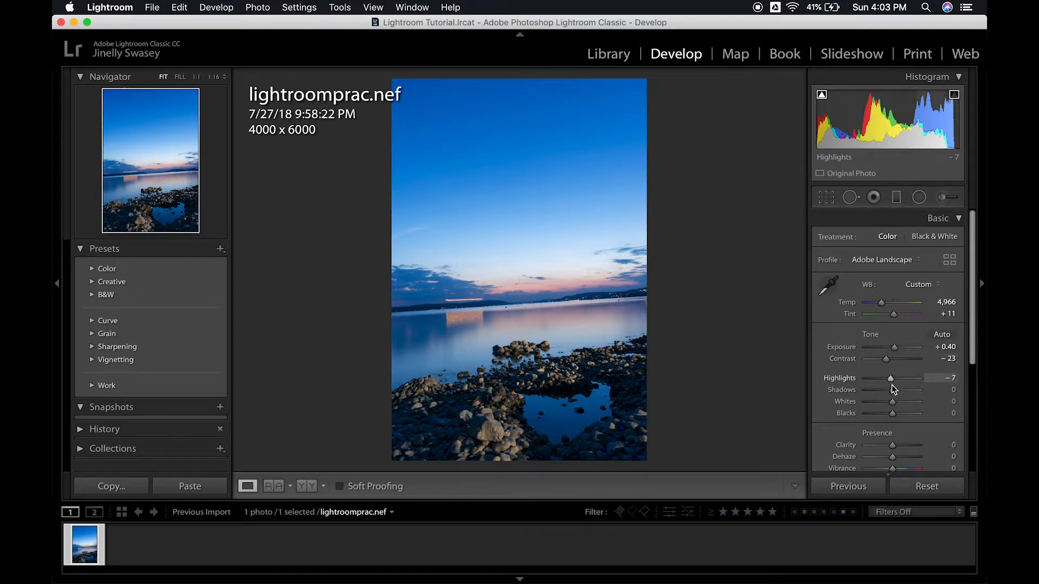
- Set Highlights to -20, Shadows to +40, Whites to +1 and Blacks to +31 in the basic tone adjustments
{"action": "left_click_drag", "start_coordinate": [892, 390], "coordinate": [902, 415]}
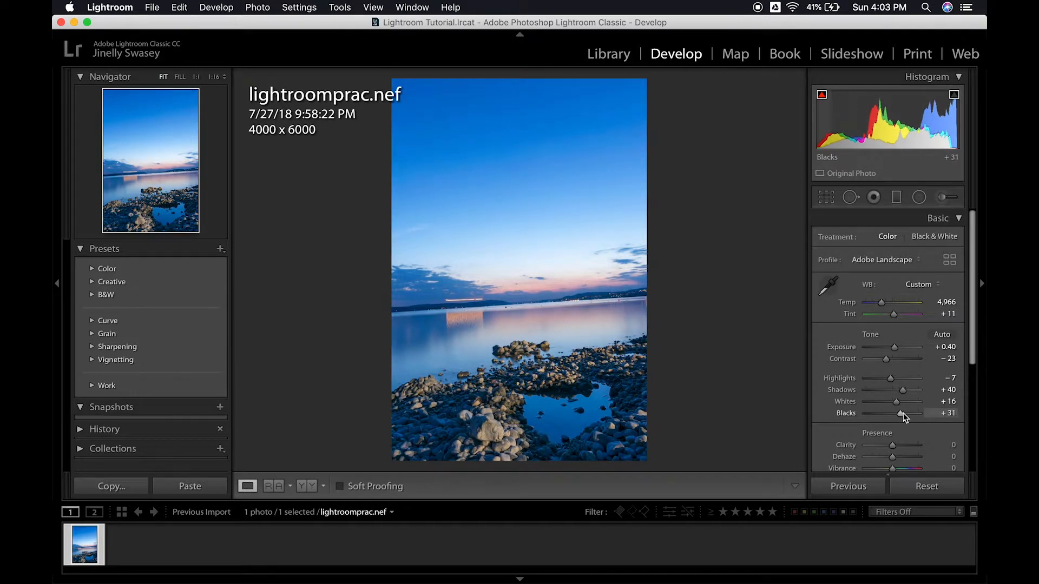
{"action": "left_click_drag", "start_coordinate": [889, 405], "coordinate": [887, 377]}
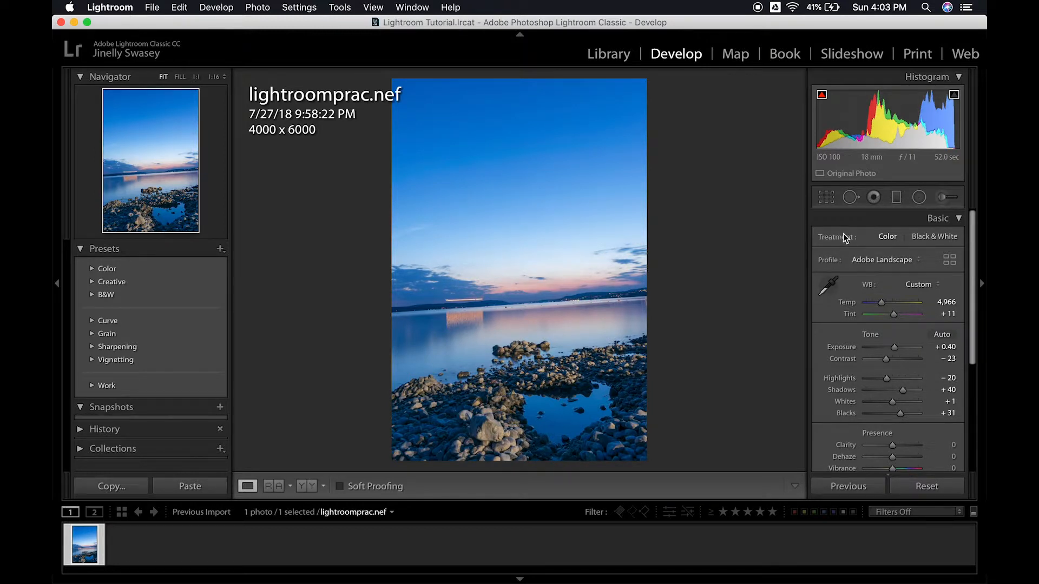
- Straighten the photo along the far shoreline to an angle of 3.16, apply the crop, and compare it with the unstraightened version
{"action": "left_click", "coordinate": [826, 197]}
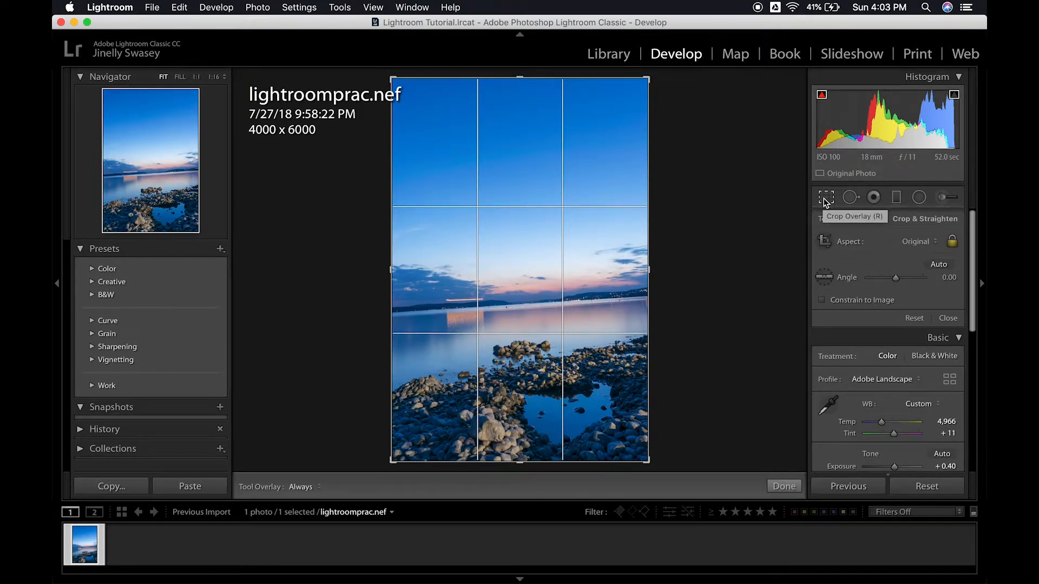
{"action": "left_click", "coordinate": [830, 273]}
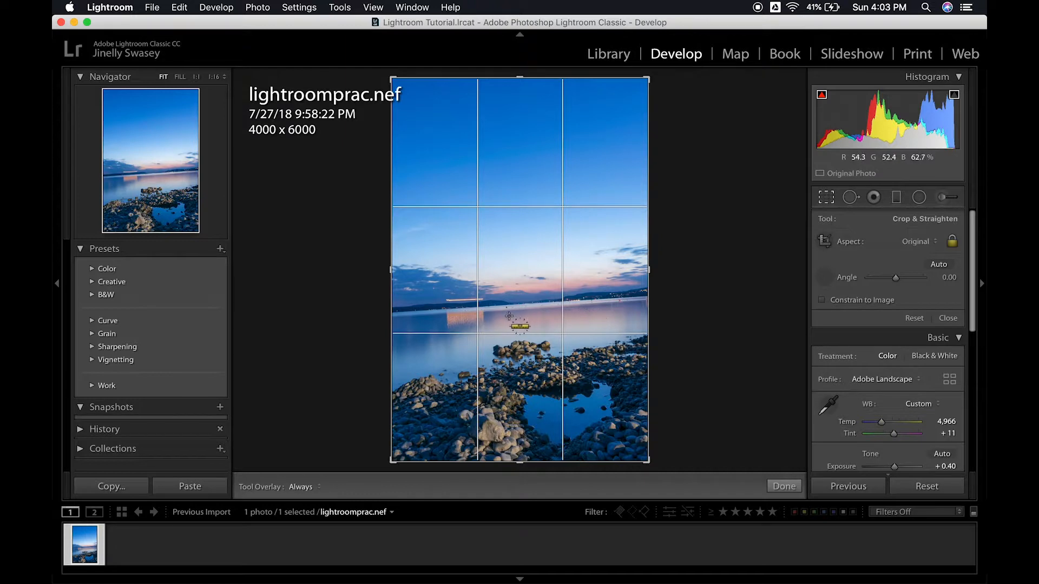
{"action": "left_click_drag", "start_coordinate": [496, 306], "coordinate": [598, 299]}
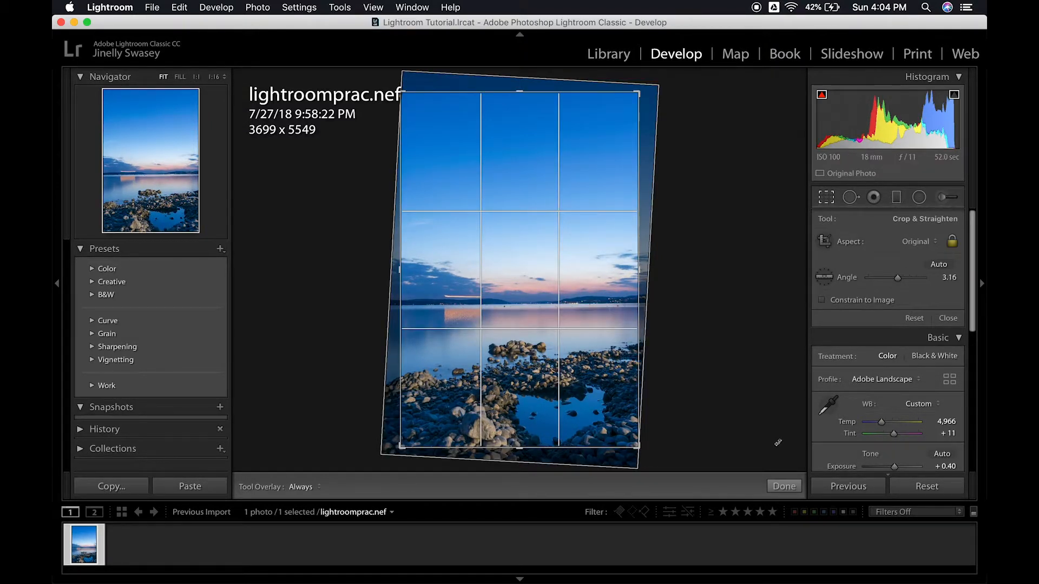
{"action": "left_click", "coordinate": [783, 486]}
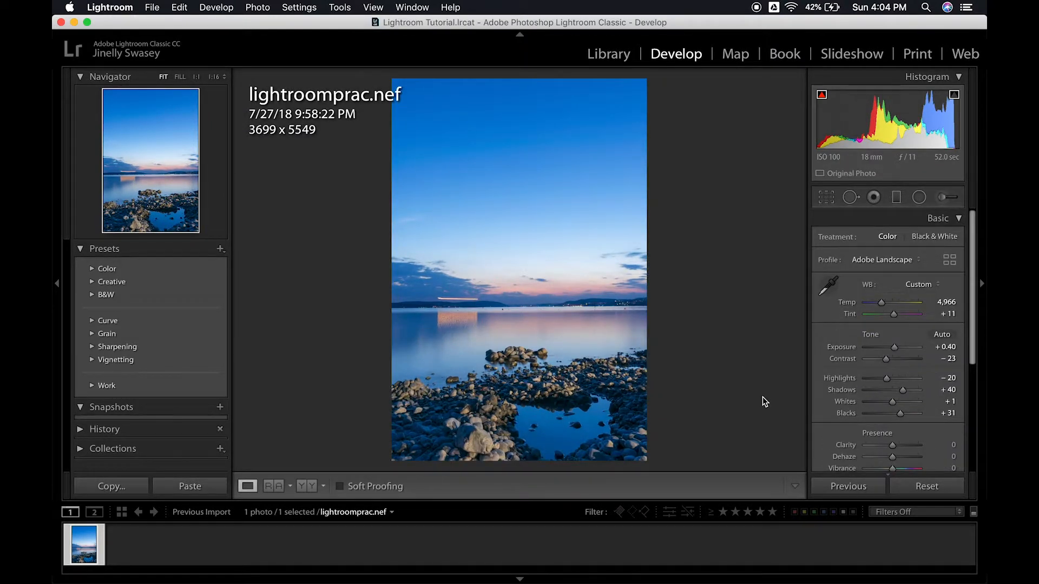
{"action": "key", "text": "super+z"}
{"action": "key", "text": "shift+super+z"}
- Set the presence adjustments to Clarity +31, Vibrance +39 and Saturation +20
{"action": "scroll", "coordinate": [885, 418], "scroll_direction": "down", "scroll_amount": 3}
{"action": "scroll", "coordinate": [885, 423], "scroll_direction": "down", "scroll_amount": 1}
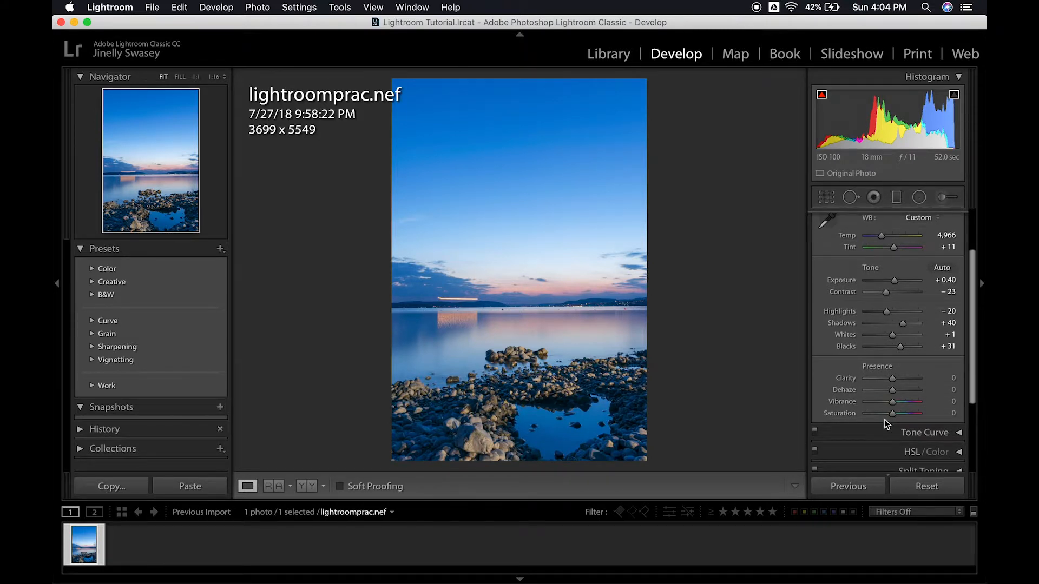
{"action": "left_click_drag", "start_coordinate": [894, 379], "coordinate": [899, 379]}
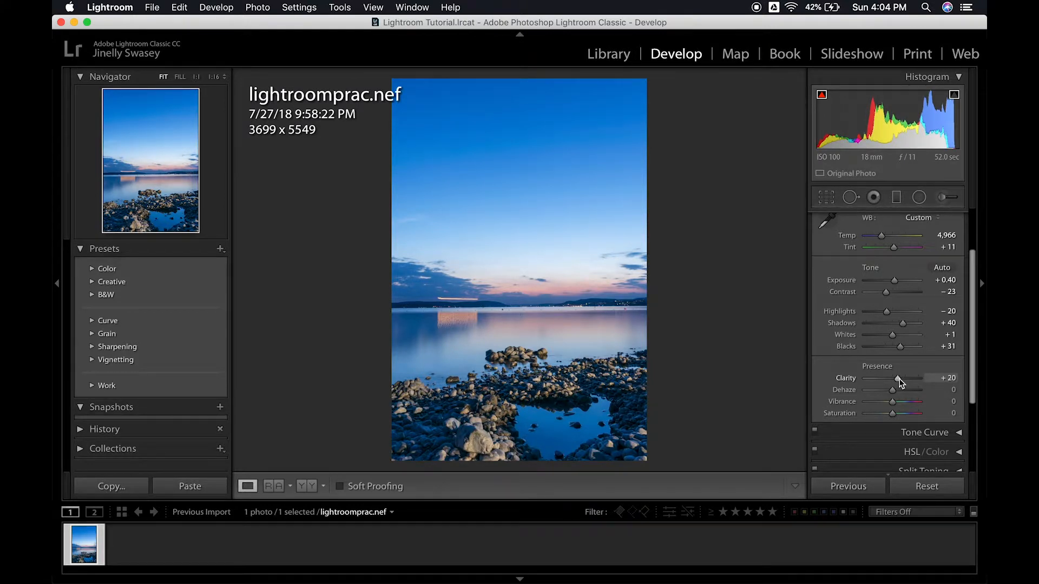
{"action": "left_click_drag", "start_coordinate": [899, 379], "coordinate": [935, 379]}
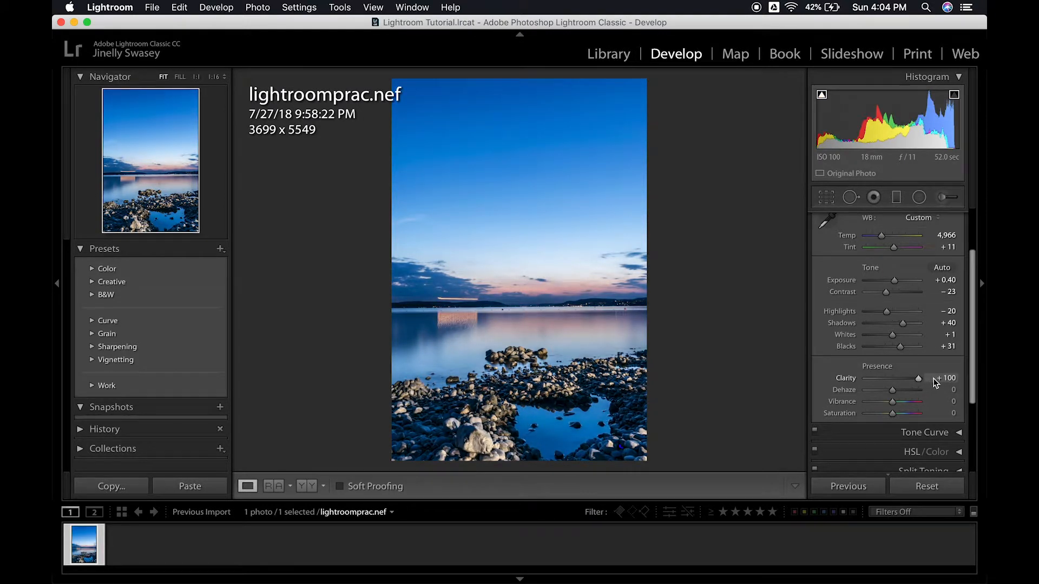
{"action": "left_click_drag", "start_coordinate": [929, 378], "coordinate": [908, 407]}
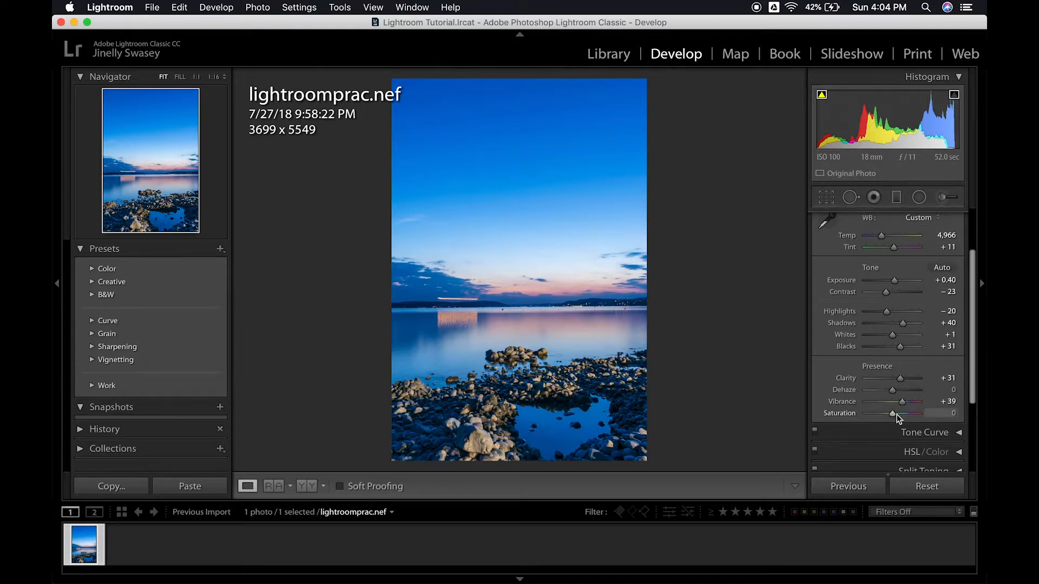
{"action": "mouse_move", "coordinate": [893, 414]}
{"action": "left_mouse_down"}
{"action": "mouse_move", "coordinate": [884, 414]}
{"action": "mouse_move", "coordinate": [899, 414]}
{"action": "left_mouse_up"}
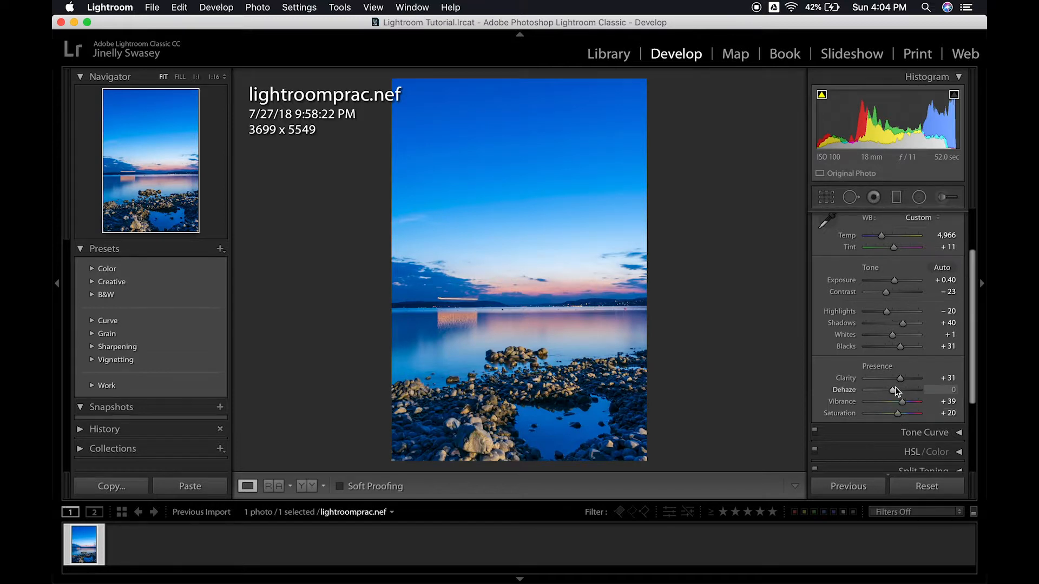
- Adjust HSL saturation directly on the photo: sky and horizon to Blue +15, Purple +32, Magenta +40; foreground rocks to Orange -42, Yellow -34
{"action": "scroll", "coordinate": [895, 387], "scroll_direction": "up", "scroll_amount": 3}
{"action": "scroll", "coordinate": [911, 373], "scroll_direction": "up", "scroll_amount": 5}
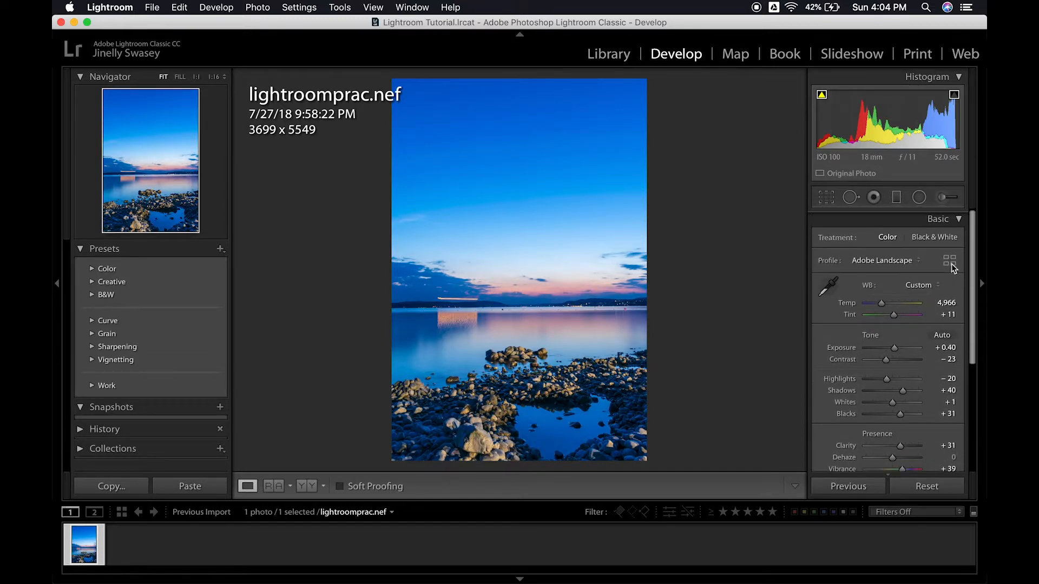
{"action": "left_click", "coordinate": [955, 221]}
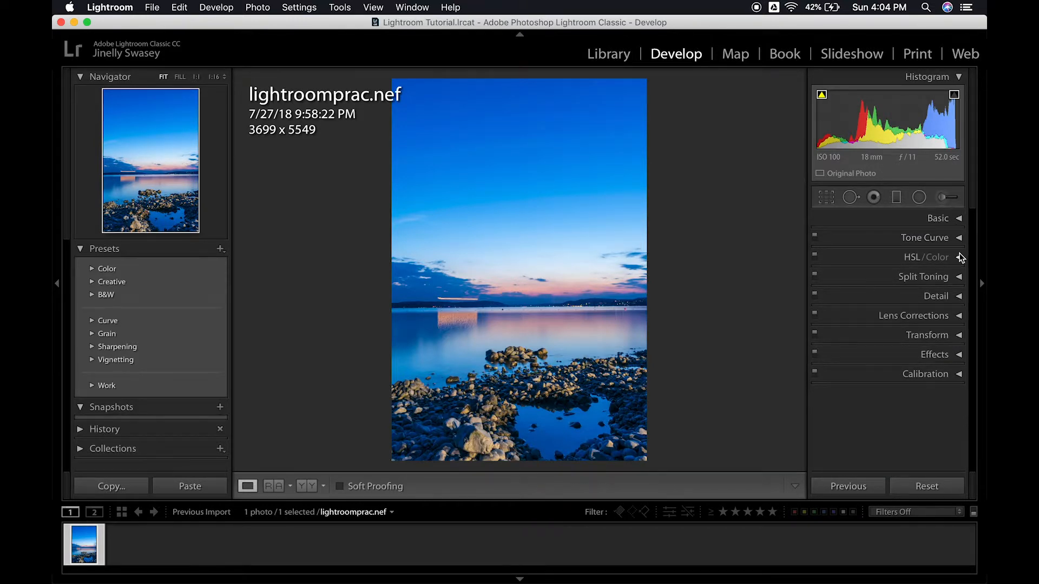
{"action": "left_click", "coordinate": [958, 258]}
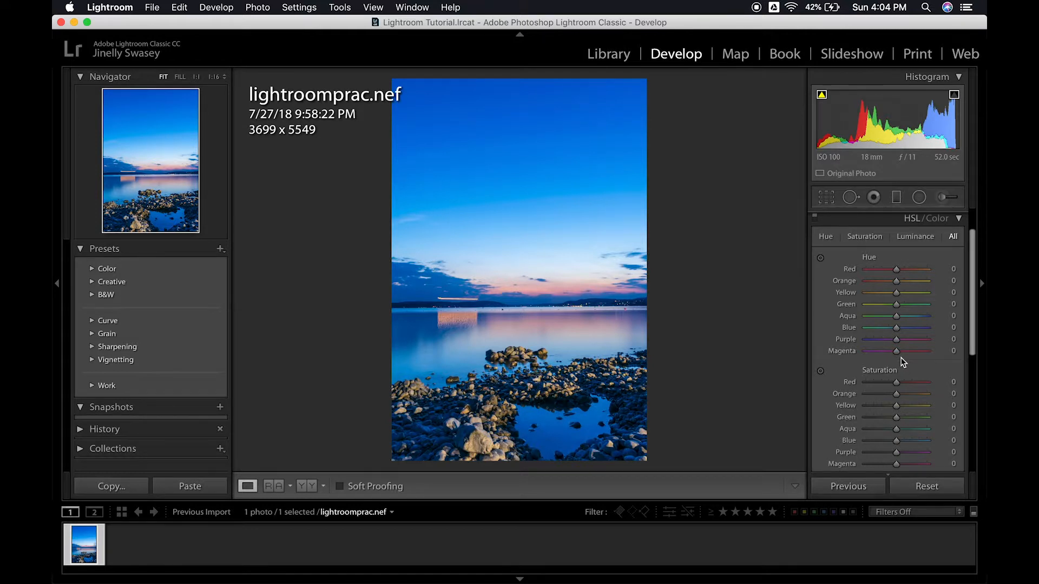
{"action": "left_click", "coordinate": [820, 372]}
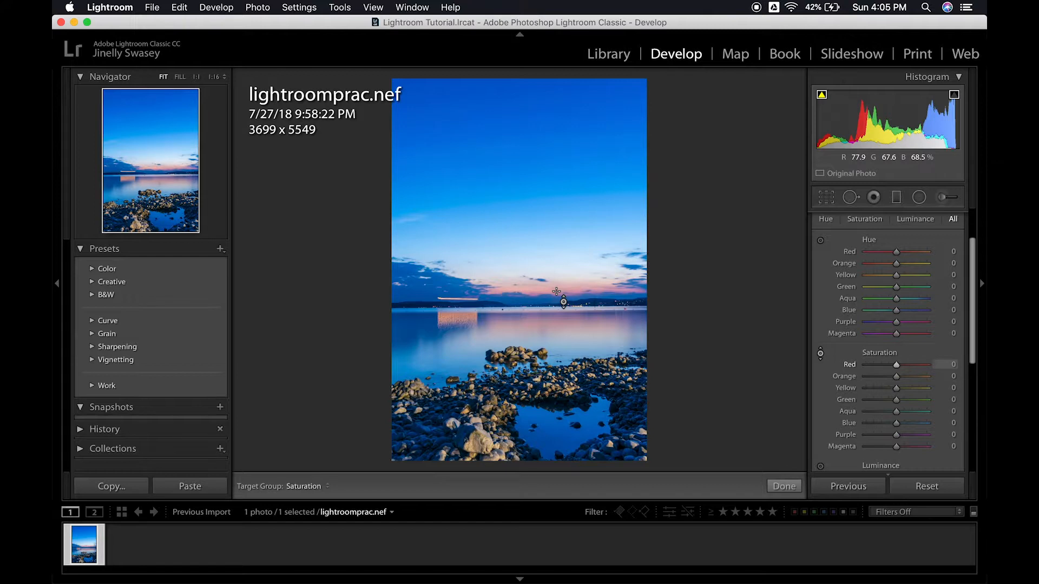
{"action": "mouse_move", "coordinate": [583, 144]}
{"action": "left_mouse_down"}
{"action": "mouse_move", "coordinate": [582, 111]}
{"action": "mouse_move", "coordinate": [582, 130]}
{"action": "left_mouse_up"}
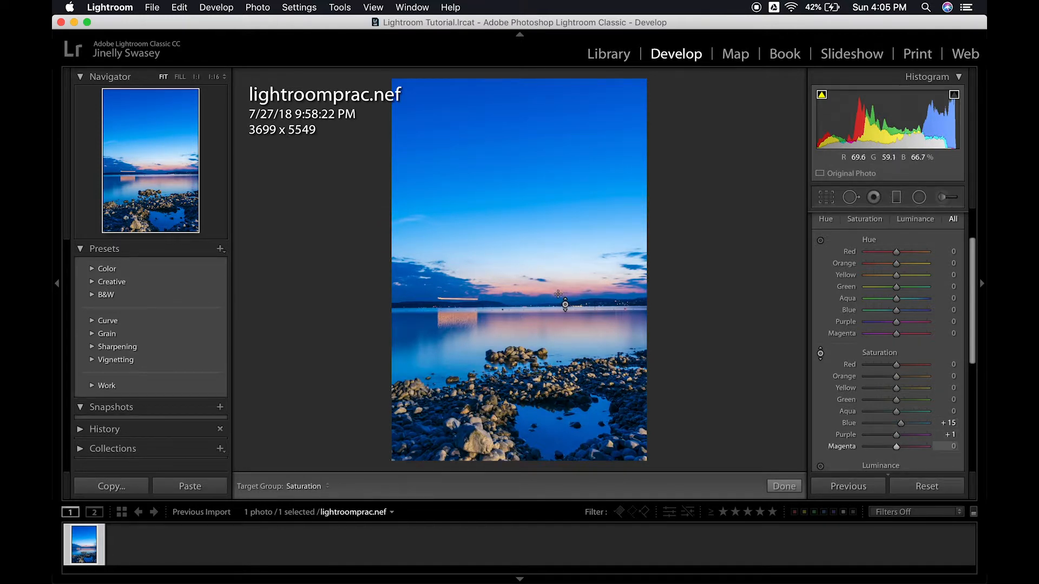
{"action": "left_click_drag", "start_coordinate": [559, 294], "coordinate": [558, 263]}
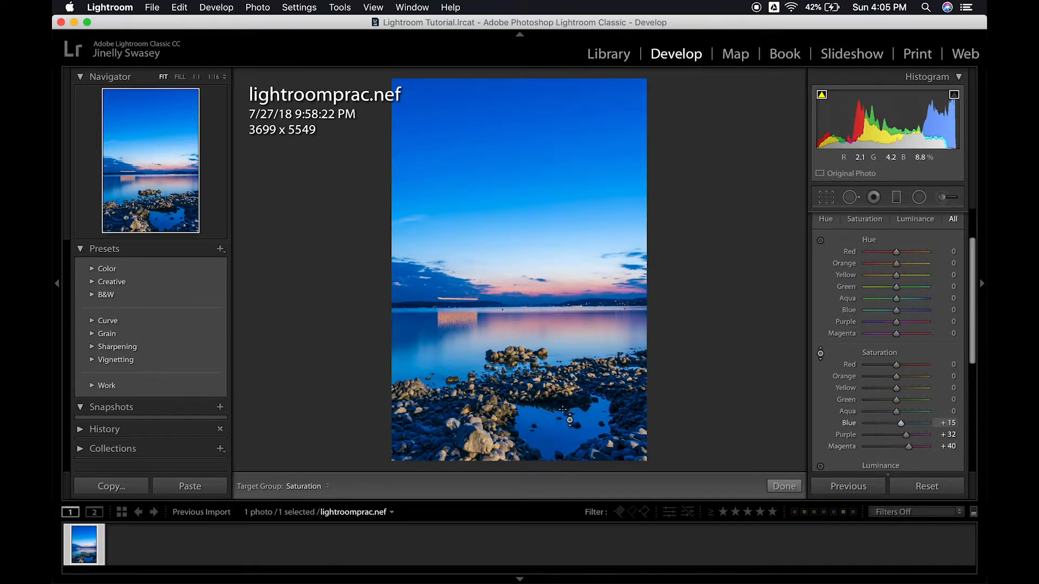
{"action": "left_click_drag", "start_coordinate": [477, 443], "coordinate": [477, 465]}
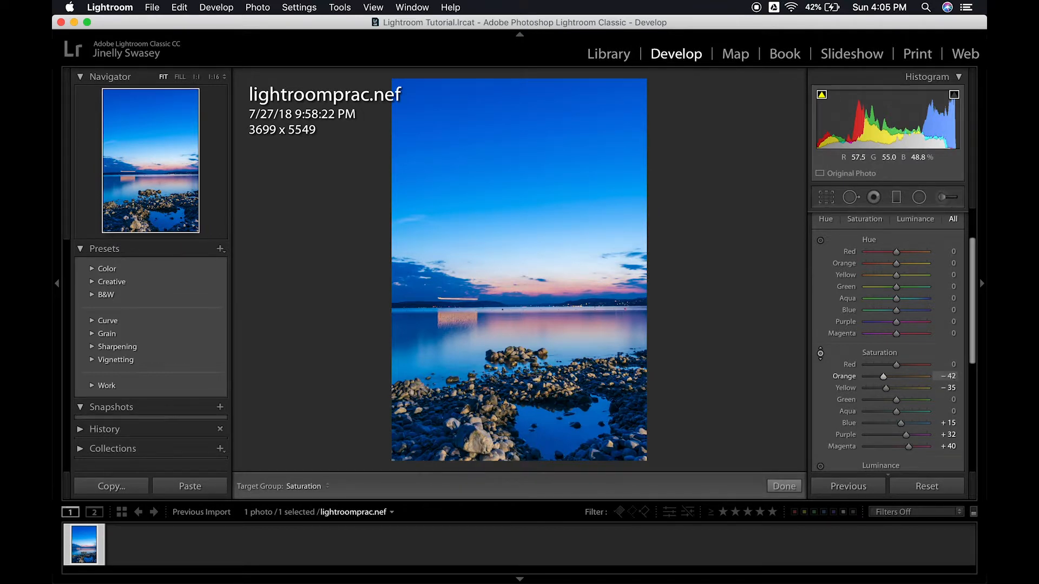
{"action": "left_click_drag", "start_coordinate": [477, 466], "coordinate": [477, 464]}
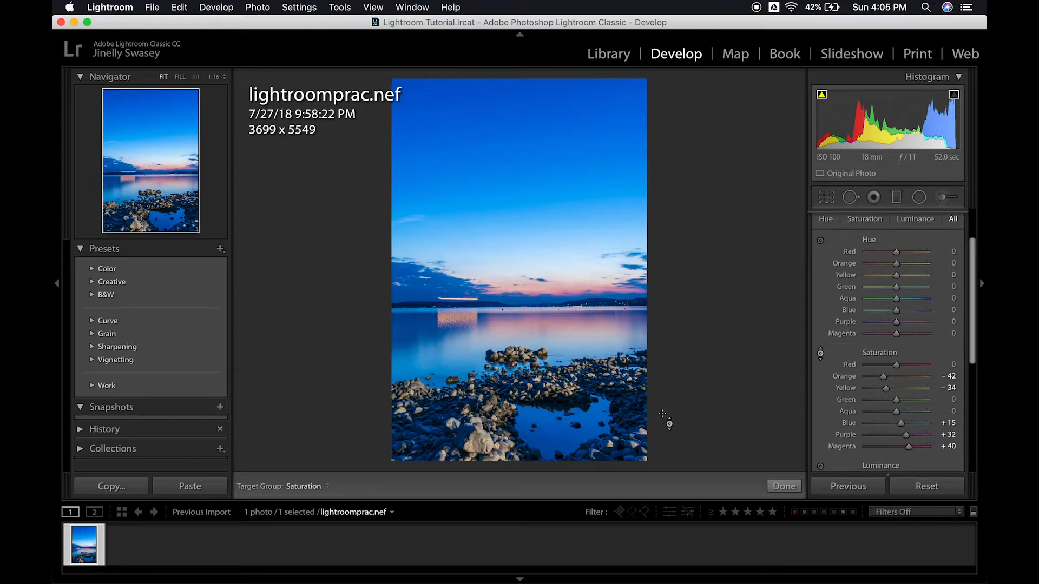
- Adjust HSL luminance directly on the photo, brightening the sky to Blue +18 and darkening the pink horizon to Purple -15 and Magenta -24
{"action": "scroll", "coordinate": [868, 438], "scroll_direction": "down", "scroll_amount": 4}
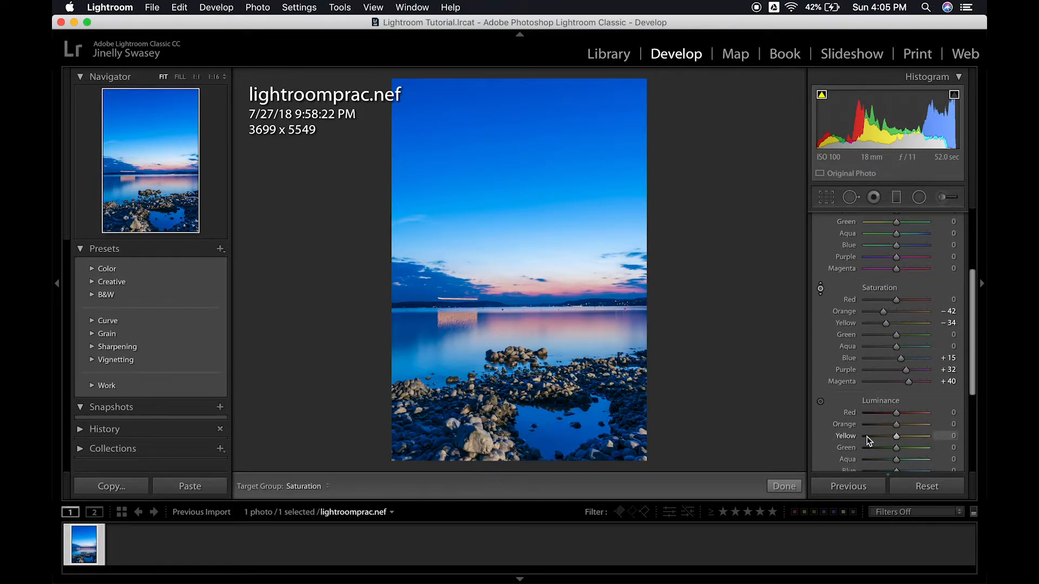
{"action": "left_click", "coordinate": [820, 348]}
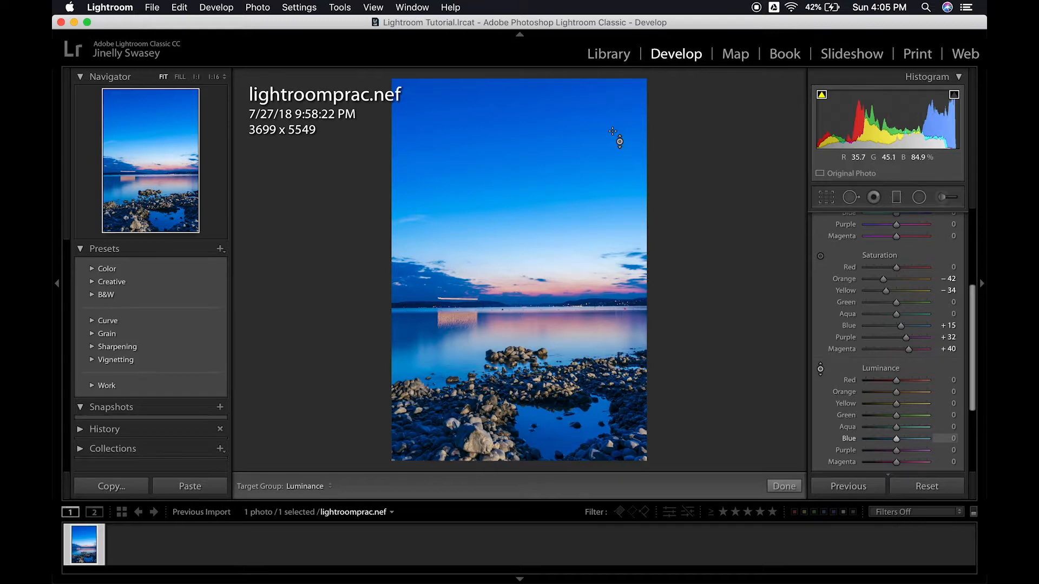
{"action": "mouse_move", "coordinate": [613, 131]}
{"action": "left_mouse_down"}
{"action": "mouse_move", "coordinate": [612, 112]}
{"action": "mouse_move", "coordinate": [613, 162]}
{"action": "mouse_move", "coordinate": [612, 87]}
{"action": "mouse_move", "coordinate": [612, 131]}
{"action": "left_mouse_up"}
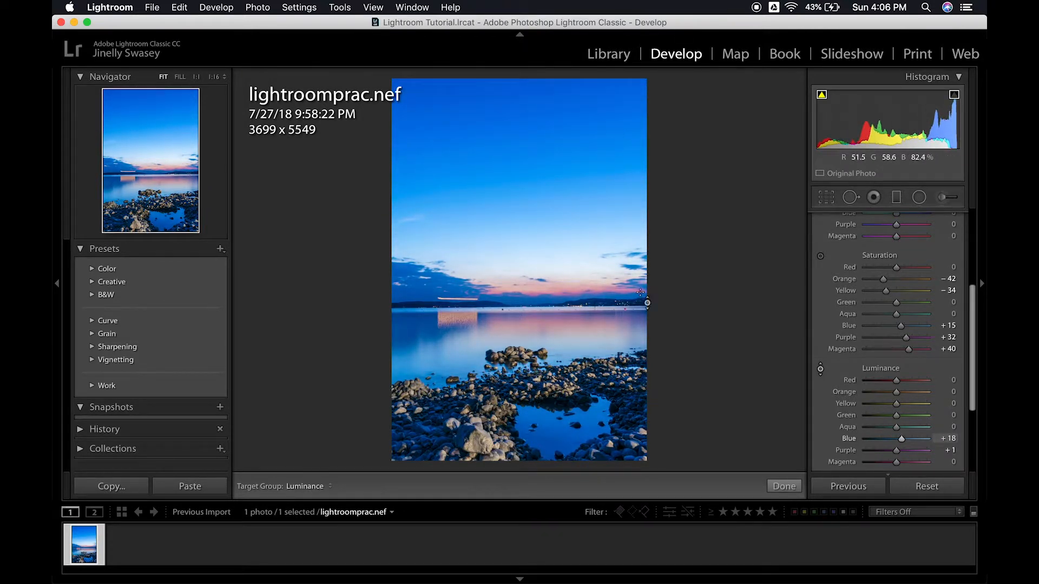
{"action": "mouse_move", "coordinate": [557, 294]}
{"action": "left_mouse_down"}
{"action": "mouse_move", "coordinate": [558, 316]}
{"action": "mouse_move", "coordinate": [558, 304]}
{"action": "left_mouse_up"}
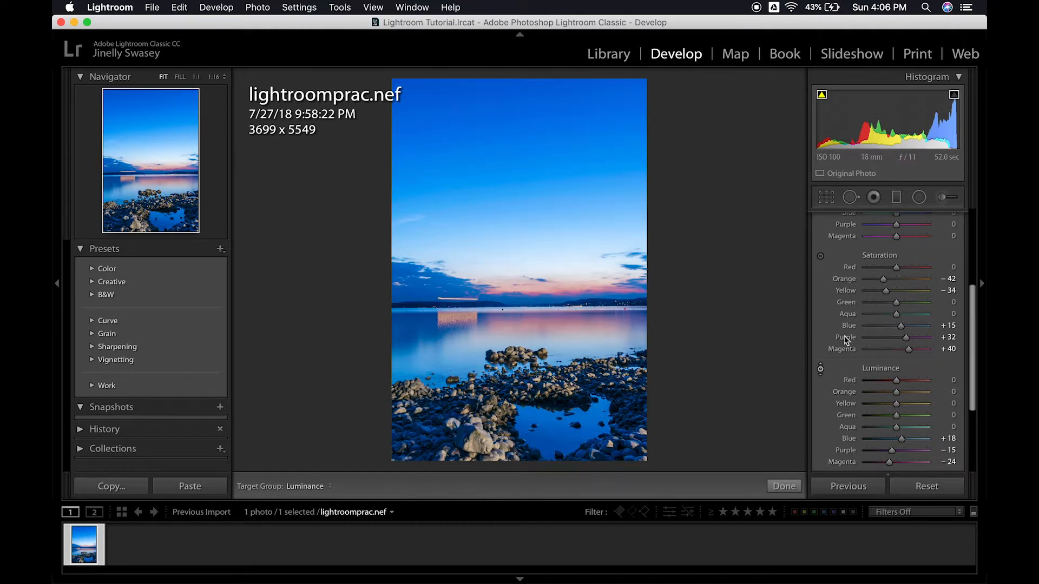
- Try shifting the HSL hues of the sky to Blue -6 and of the pink horizon to Purple -3 and Magenta -100, and undo the changes
{"action": "scroll", "coordinate": [907, 333], "scroll_direction": "up", "scroll_amount": 5}
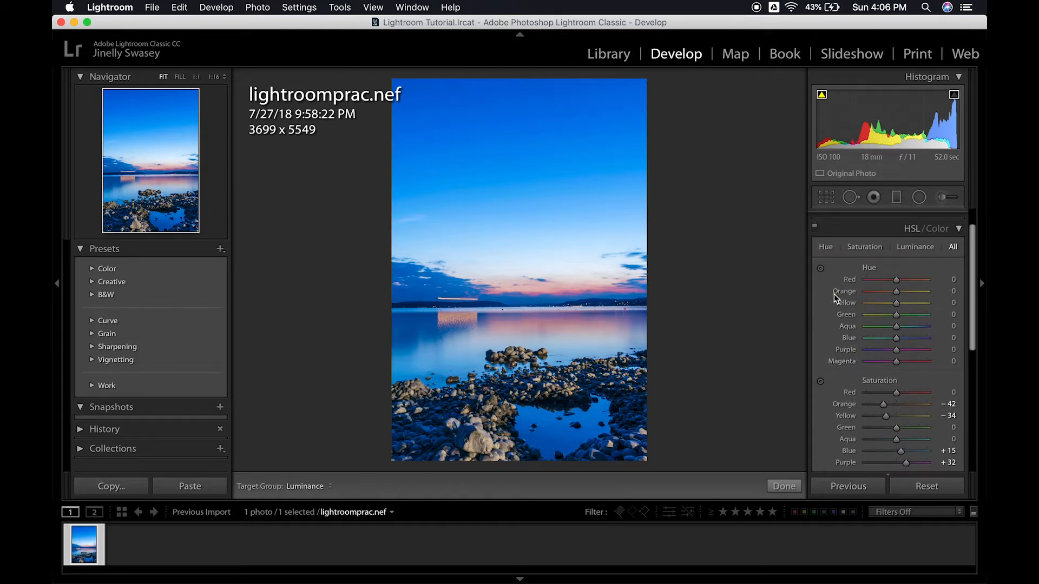
{"action": "scroll", "coordinate": [856, 343], "scroll_direction": "down", "scroll_amount": 1}
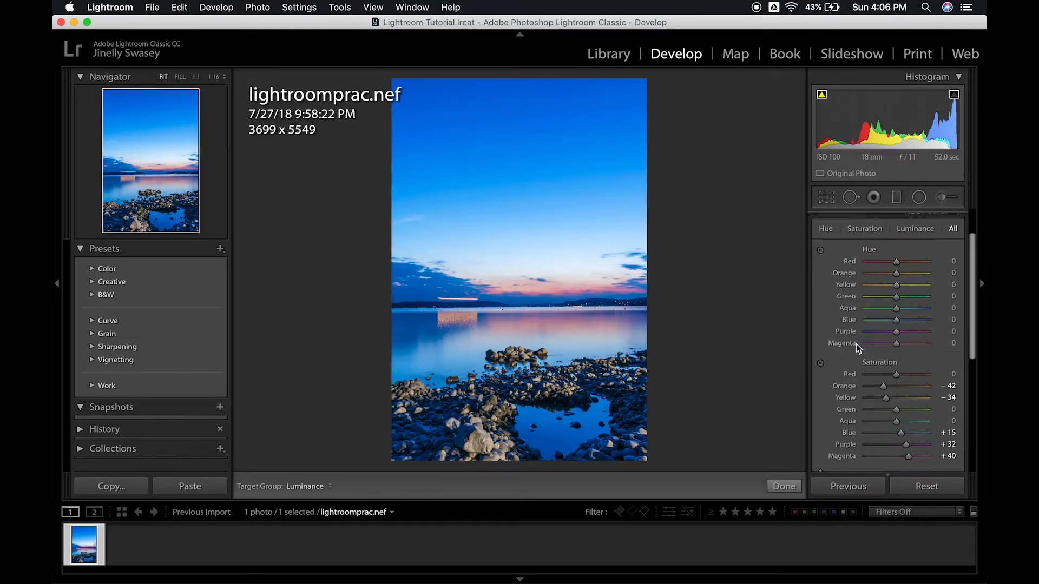
{"action": "left_click", "coordinate": [821, 250]}
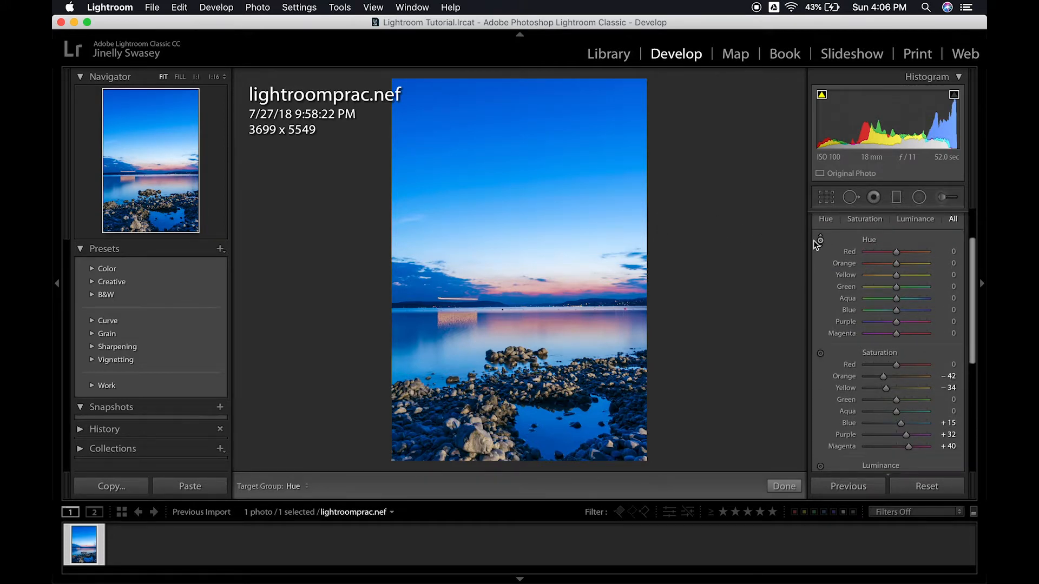
{"action": "mouse_move", "coordinate": [575, 138]}
{"action": "left_mouse_down"}
{"action": "mouse_move", "coordinate": [576, 114]}
{"action": "mouse_move", "coordinate": [576, 164]}
{"action": "mouse_move", "coordinate": [575, 121]}
{"action": "left_mouse_up"}
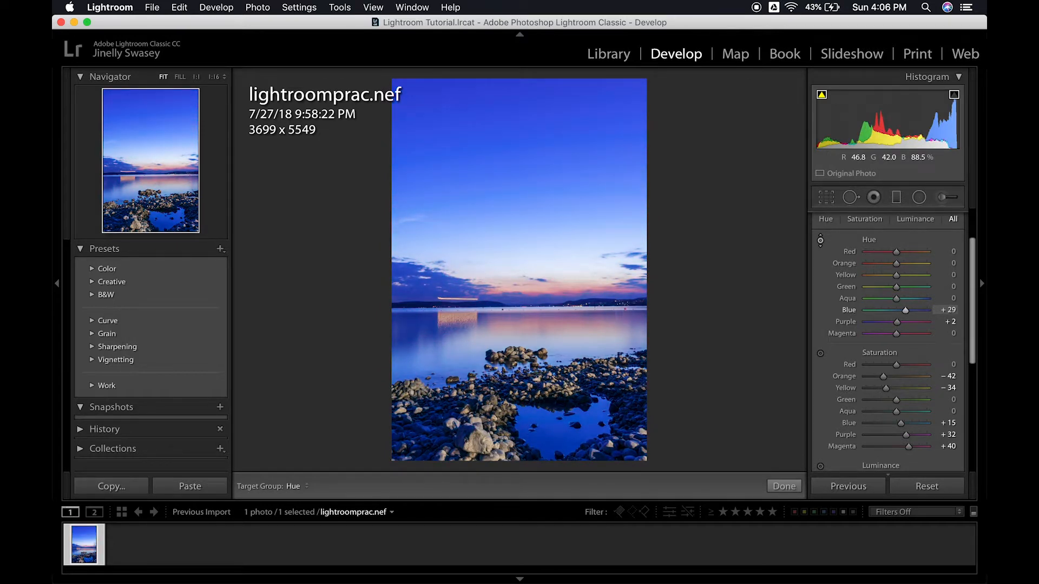
{"action": "left_click_drag", "start_coordinate": [575, 122], "coordinate": [576, 142]}
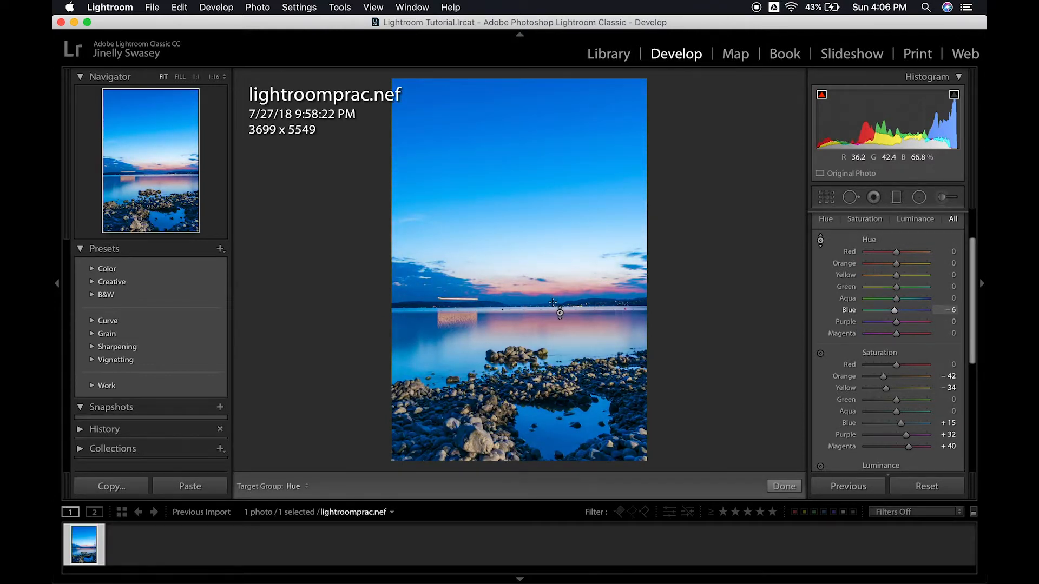
{"action": "left_click_drag", "start_coordinate": [553, 295], "coordinate": [553, 351]}
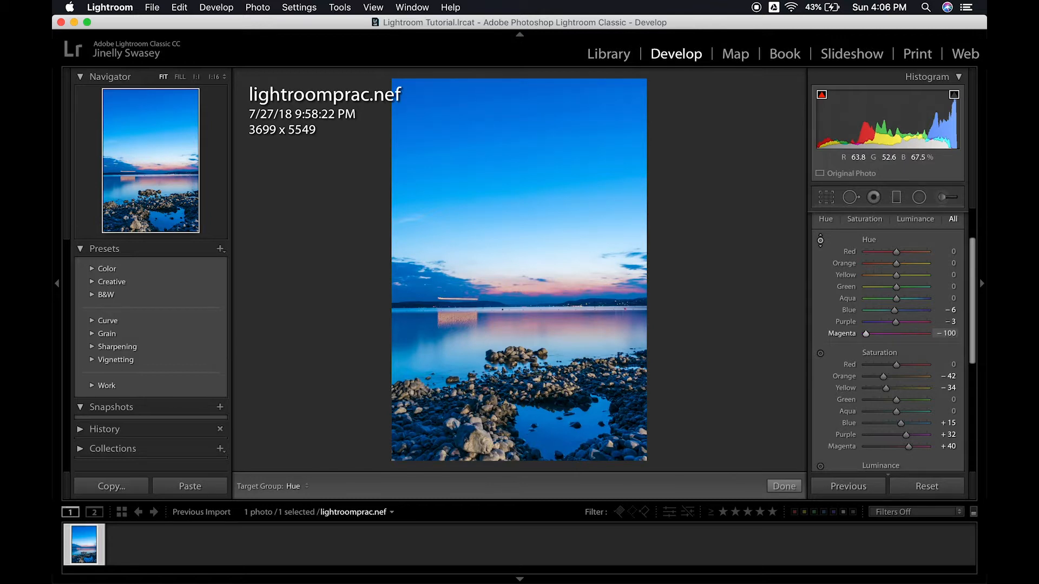
{"action": "key", "text": "super+z"}
{"action": "key", "text": "super+z"}
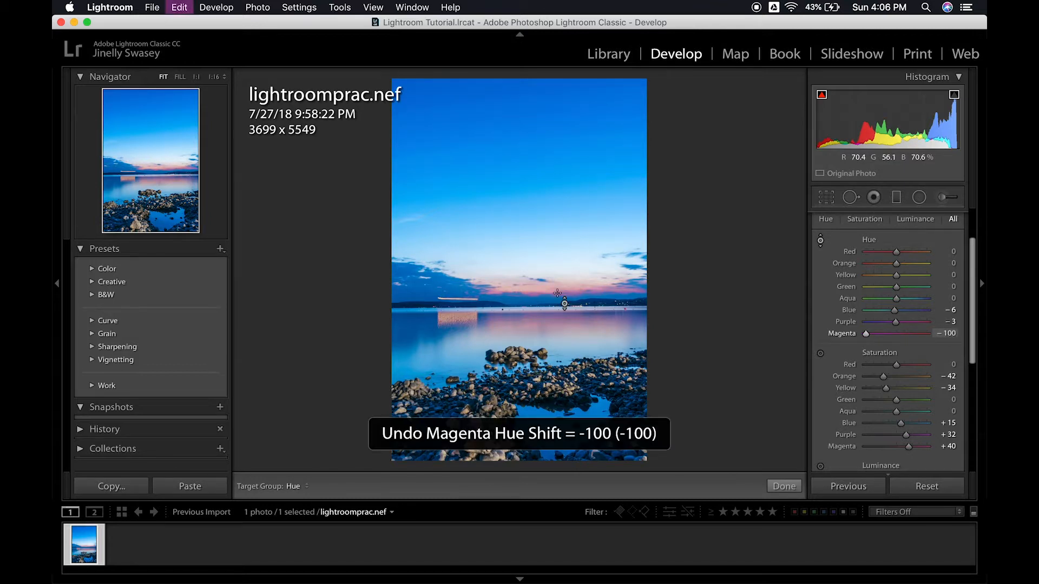
- Split tone the photo with highlights at Hue 332 and Saturation 30, and shadows at Hue 218 and Saturation 30
{"action": "scroll", "coordinate": [908, 400], "scroll_direction": "up", "scroll_amount": 3}
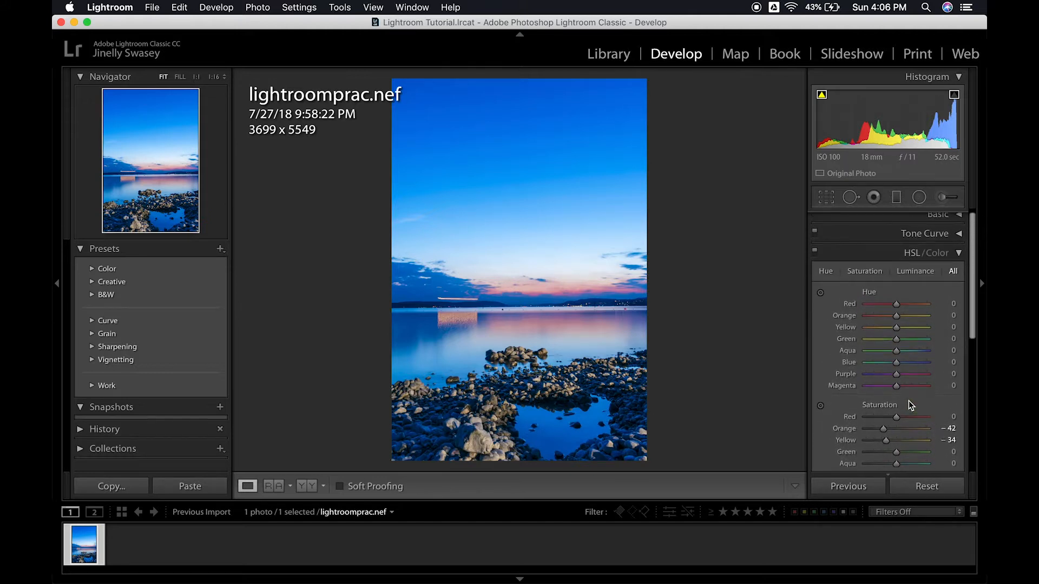
{"action": "left_click", "coordinate": [960, 254]}
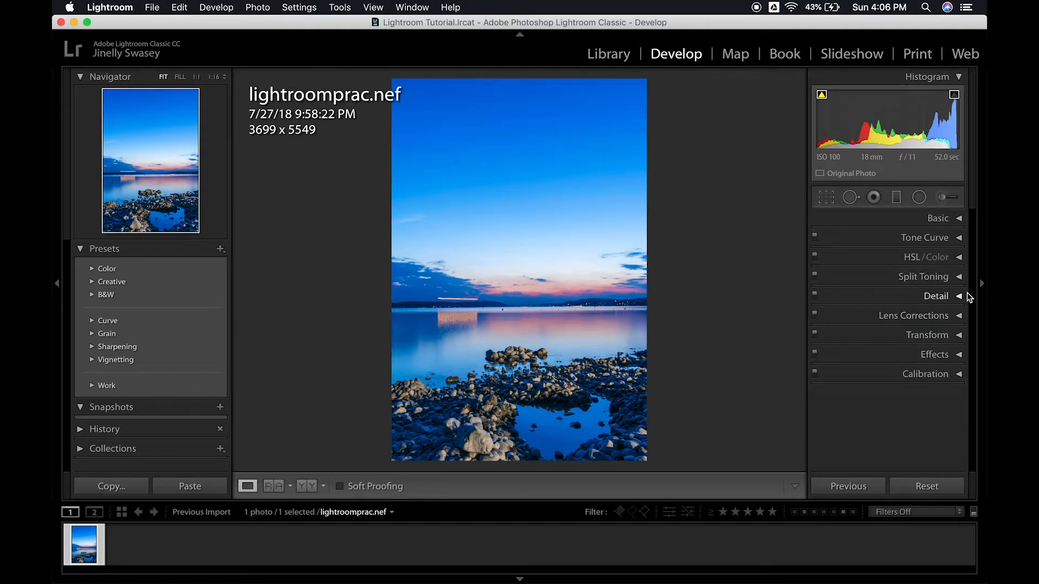
{"action": "left_click", "coordinate": [959, 278]}
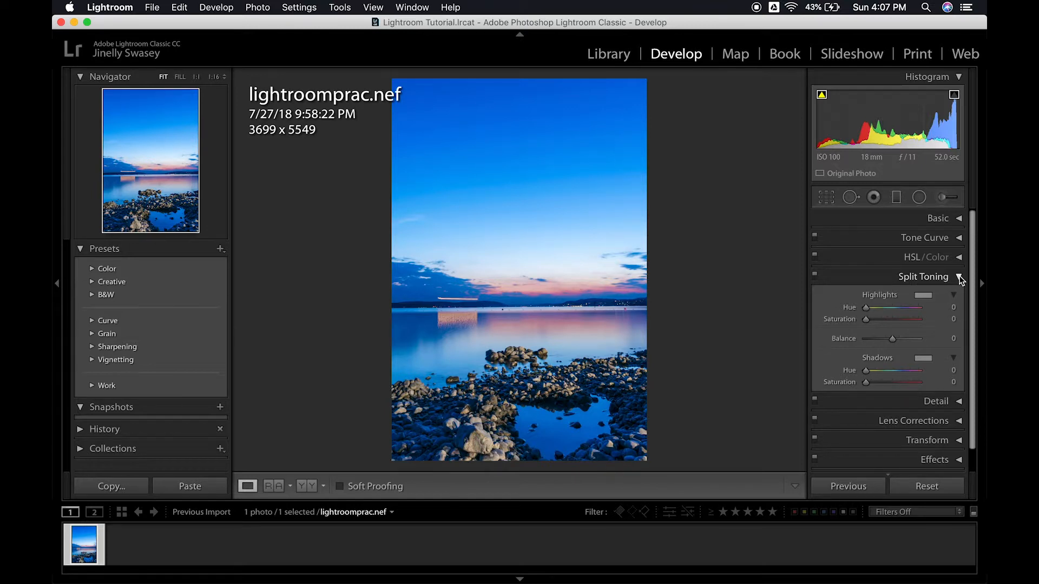
{"action": "left_click_drag", "start_coordinate": [866, 308], "coordinate": [885, 322]}
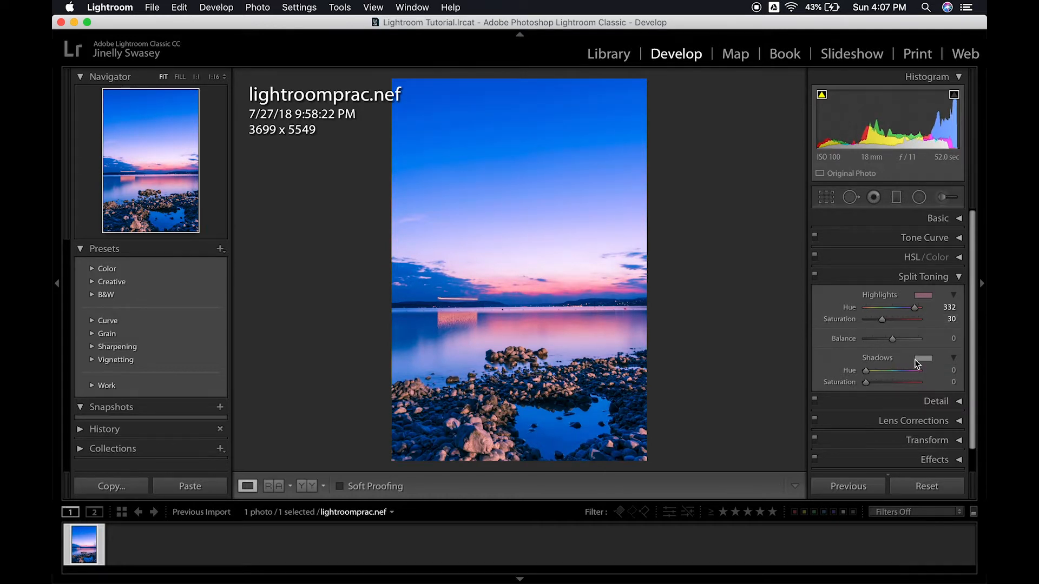
{"action": "mouse_move", "coordinate": [895, 375]}
{"action": "left_mouse_down"}
{"action": "mouse_move", "coordinate": [864, 381]}
{"action": "mouse_move", "coordinate": [920, 375]}
{"action": "mouse_move", "coordinate": [844, 381]}
{"action": "mouse_move", "coordinate": [885, 379]}
{"action": "left_mouse_up"}
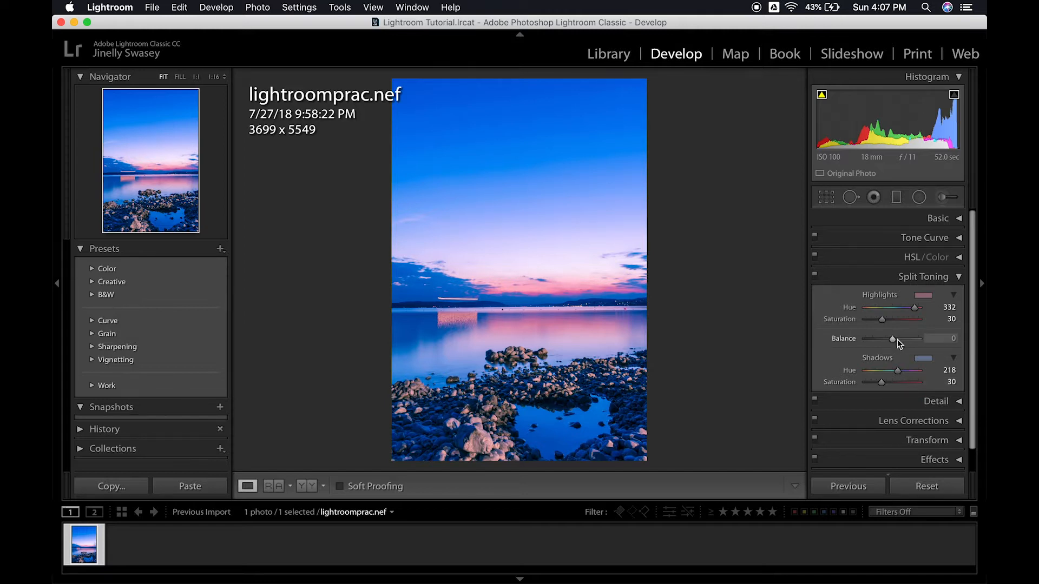
- Refine the split toning with Balance +19, highlights Hue 328 and shadows Saturation 24
{"action": "mouse_move", "coordinate": [896, 340]}
{"action": "left_mouse_down"}
{"action": "mouse_move", "coordinate": [883, 339]}
{"action": "mouse_move", "coordinate": [929, 339]}
{"action": "mouse_move", "coordinate": [834, 351]}
{"action": "mouse_move", "coordinate": [901, 346]}
{"action": "left_mouse_up"}
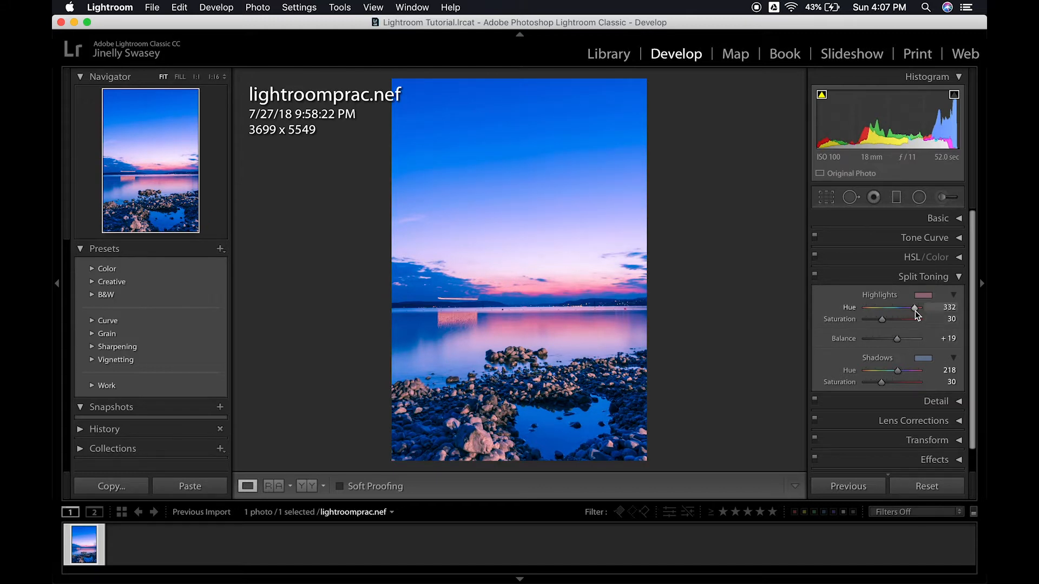
{"action": "left_click_drag", "start_coordinate": [914, 310], "coordinate": [913, 311]}
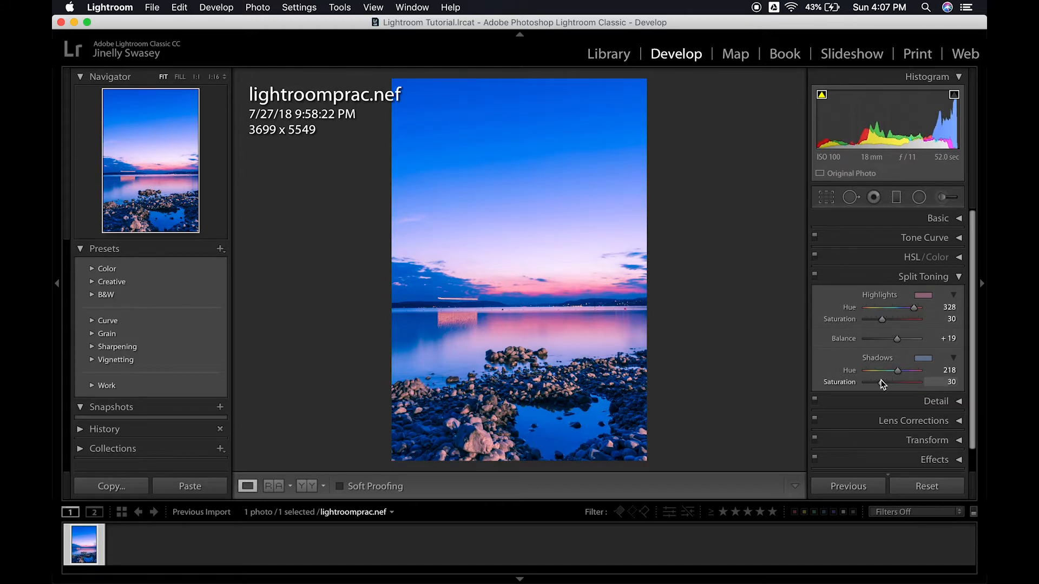
{"action": "left_click_drag", "start_coordinate": [881, 380], "coordinate": [877, 381]}
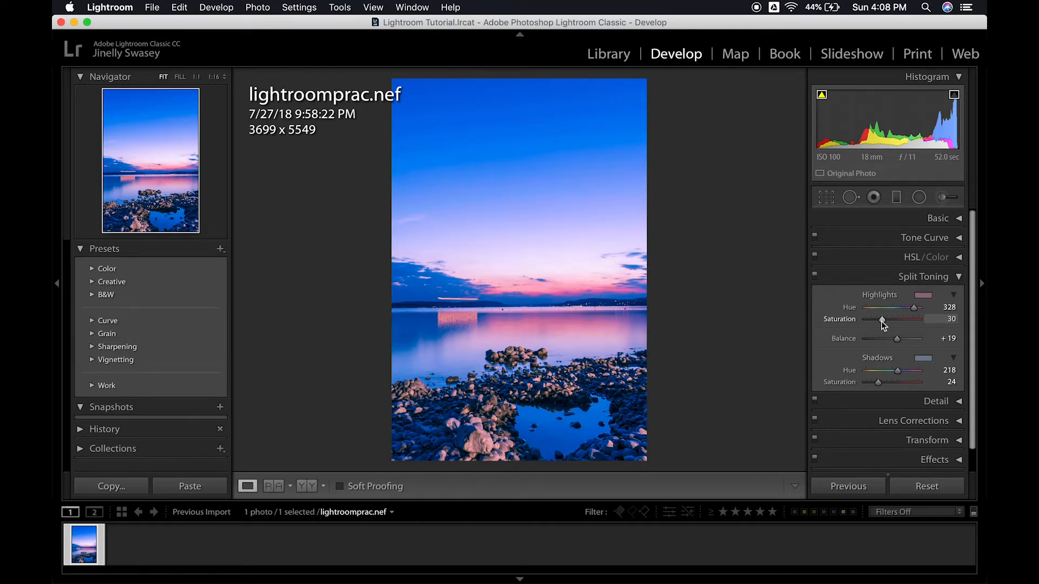
{"action": "left_click_drag", "start_coordinate": [881, 319], "coordinate": [883, 320]}
{"action": "left_click", "coordinate": [958, 279]}
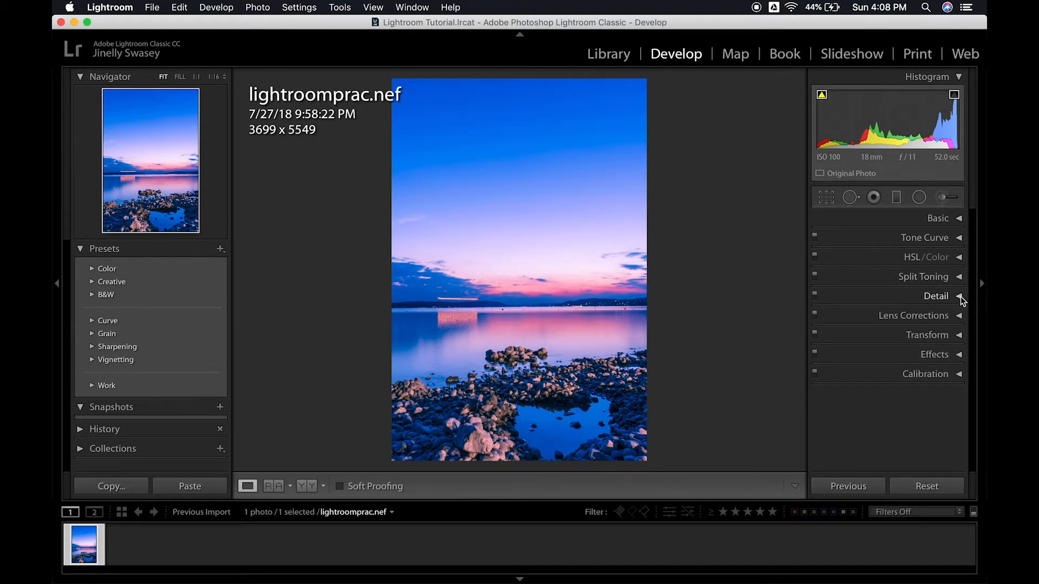
- Using the foreground rocks as the detail preview, set the sharpening Amount to 71 and the noise reduction Luminance to 17
{"action": "left_click", "coordinate": [960, 296]}
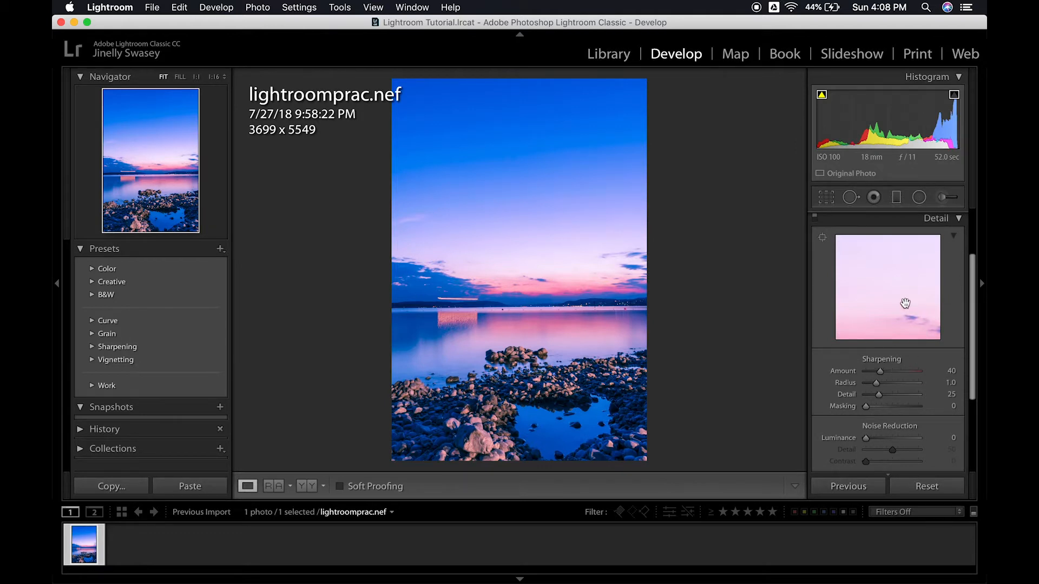
{"action": "left_click", "coordinate": [822, 237]}
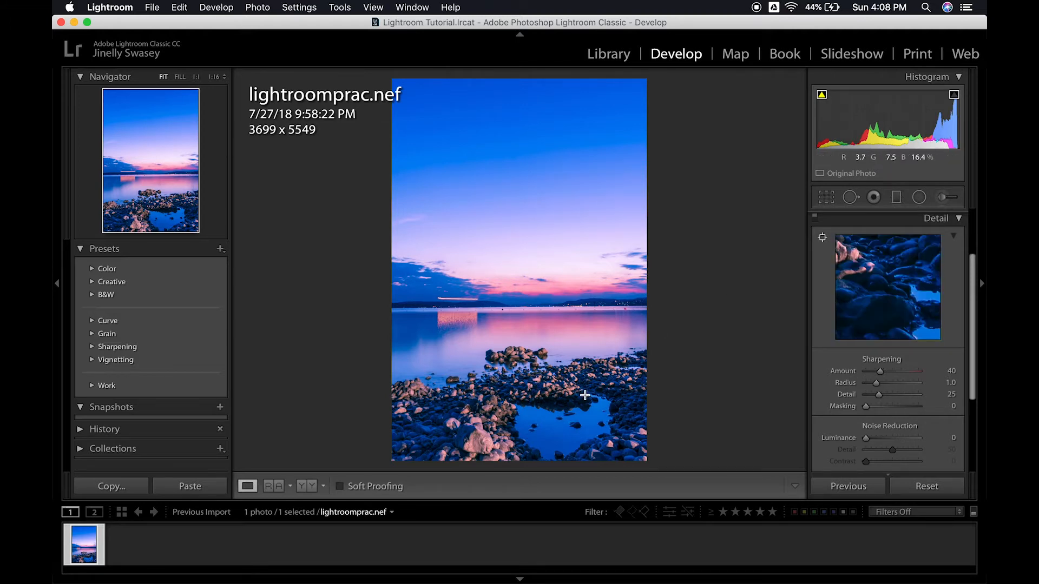
{"action": "left_click", "coordinate": [553, 389]}
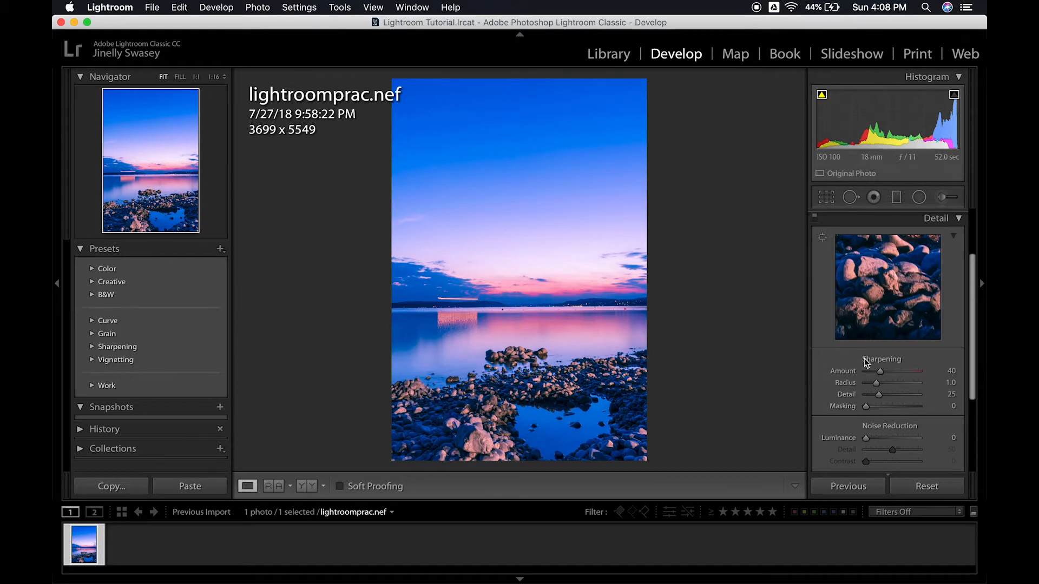
{"action": "mouse_move", "coordinate": [881, 371]}
{"action": "left_mouse_down"}
{"action": "mouse_move", "coordinate": [916, 372]}
{"action": "mouse_move", "coordinate": [892, 372]}
{"action": "left_mouse_up"}
{"action": "left_click_drag", "start_coordinate": [868, 437], "coordinate": [877, 437]}
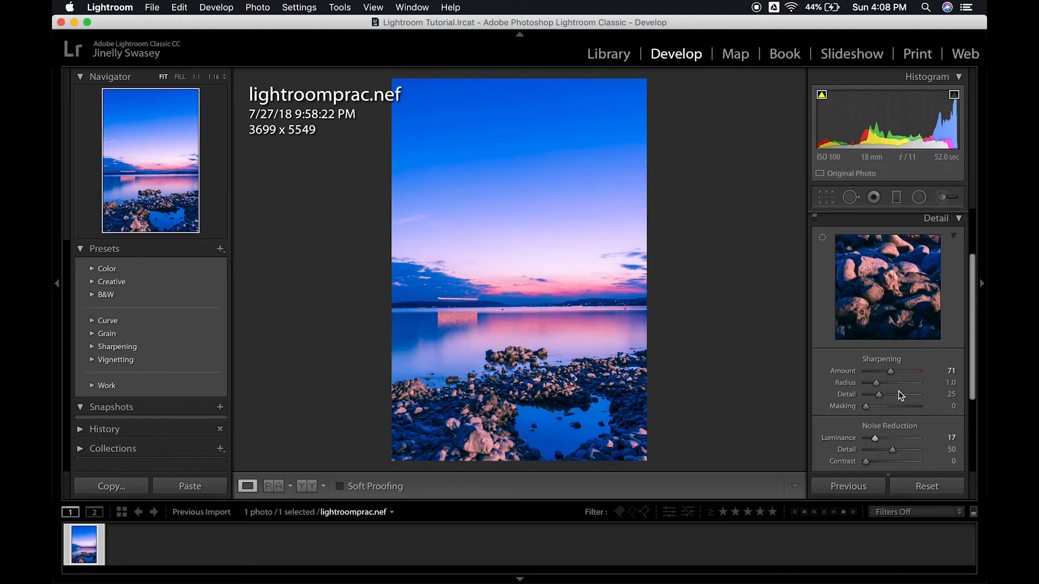
{"action": "scroll", "coordinate": [898, 391], "scroll_direction": "down", "scroll_amount": 2}
{"action": "scroll", "coordinate": [898, 390], "scroll_direction": "down", "scroll_amount": 2}
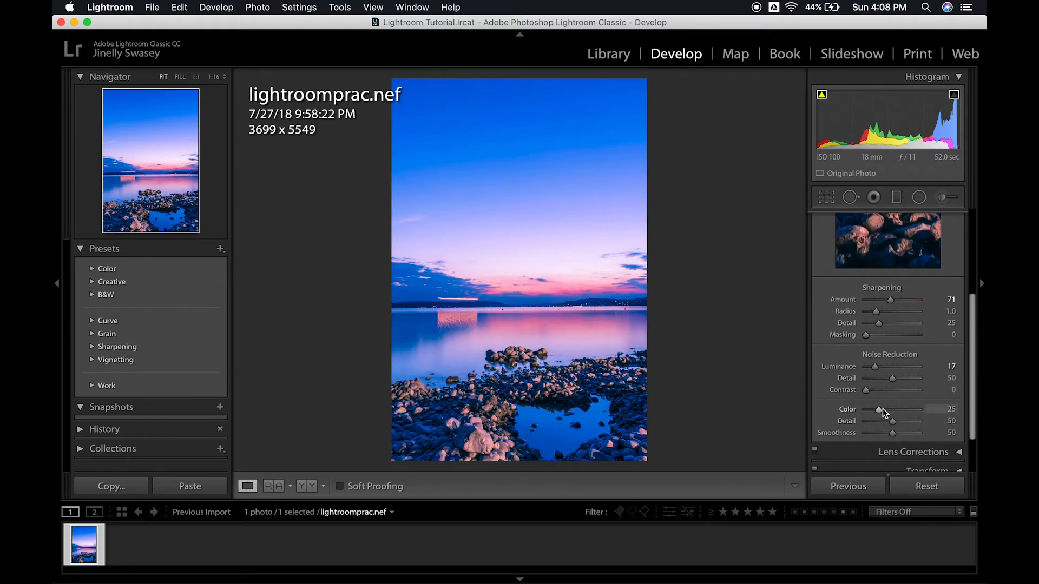
{"action": "scroll", "coordinate": [893, 352], "scroll_direction": "up", "scroll_amount": 4}
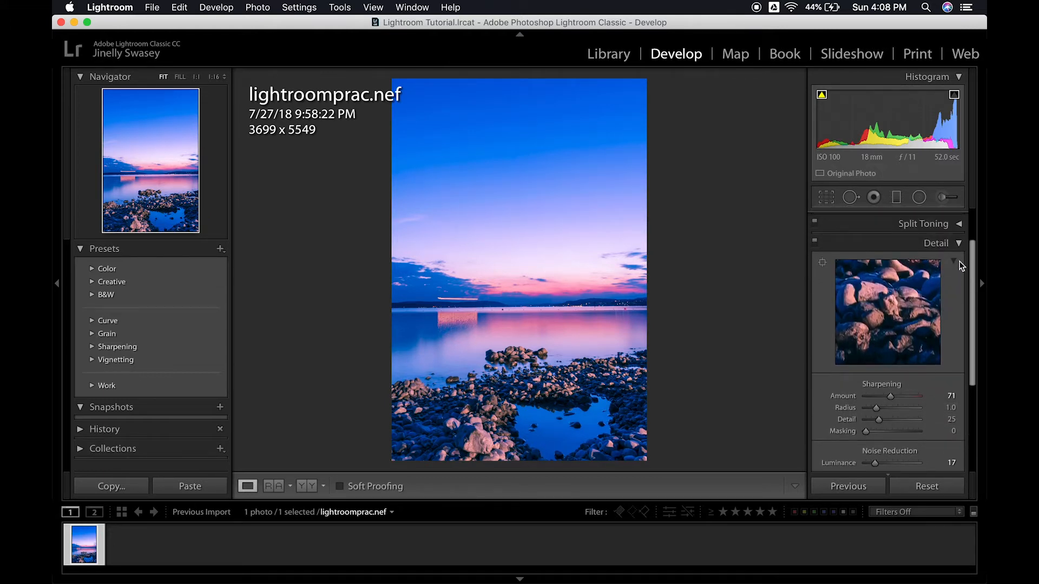
{"action": "left_click", "coordinate": [958, 246]}
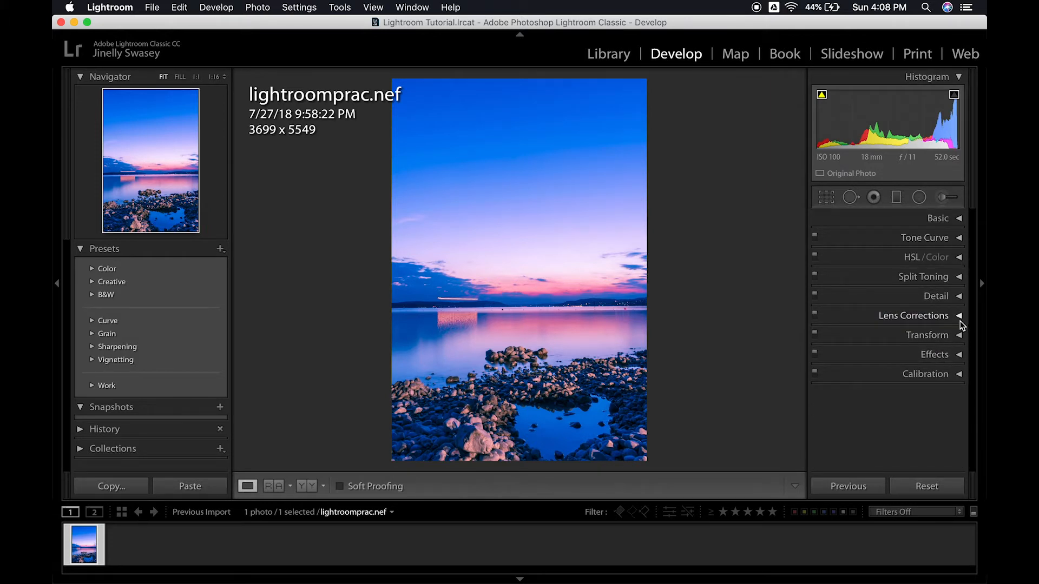
- Darken the photo's edges with a Highlight Priority post-crop vignette of Amount -26, and compare before and after side by side
{"action": "left_click", "coordinate": [957, 352]}
{"action": "scroll", "coordinate": [895, 360], "scroll_direction": "down", "scroll_amount": 1}
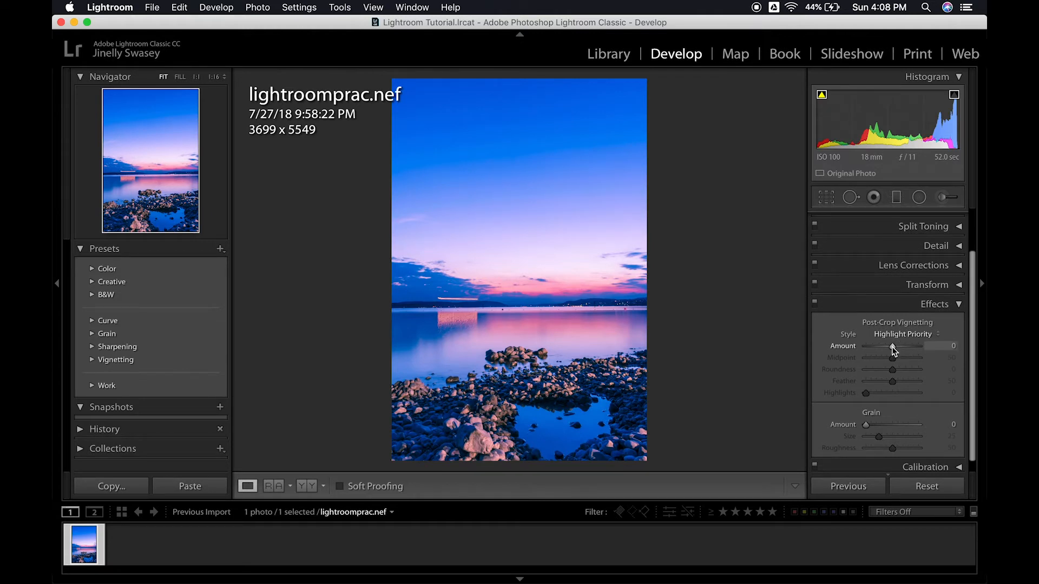
{"action": "left_click_drag", "start_coordinate": [892, 349], "coordinate": [886, 348]}
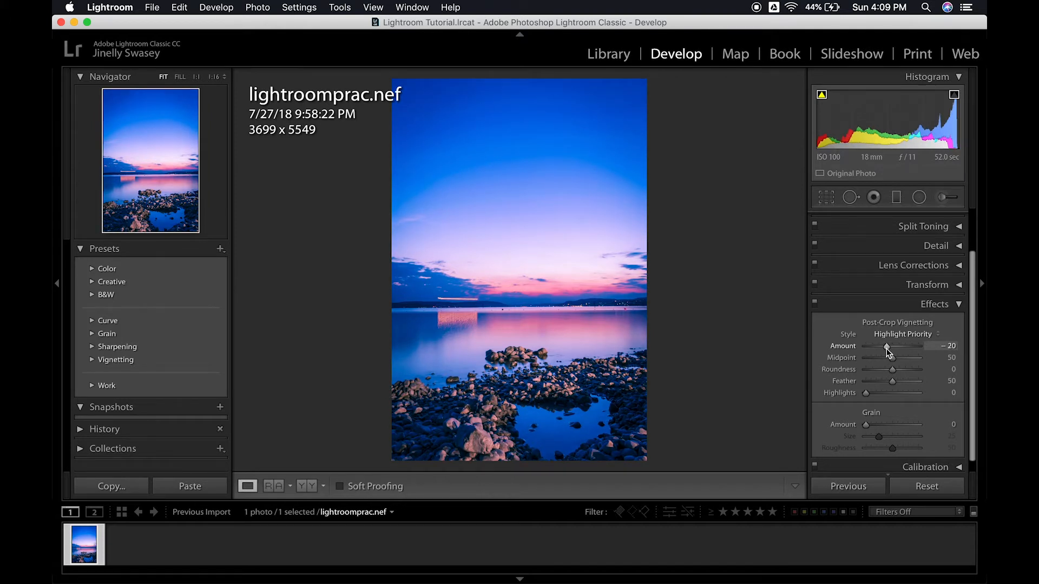
{"action": "left_click_drag", "start_coordinate": [887, 350], "coordinate": [885, 347]}
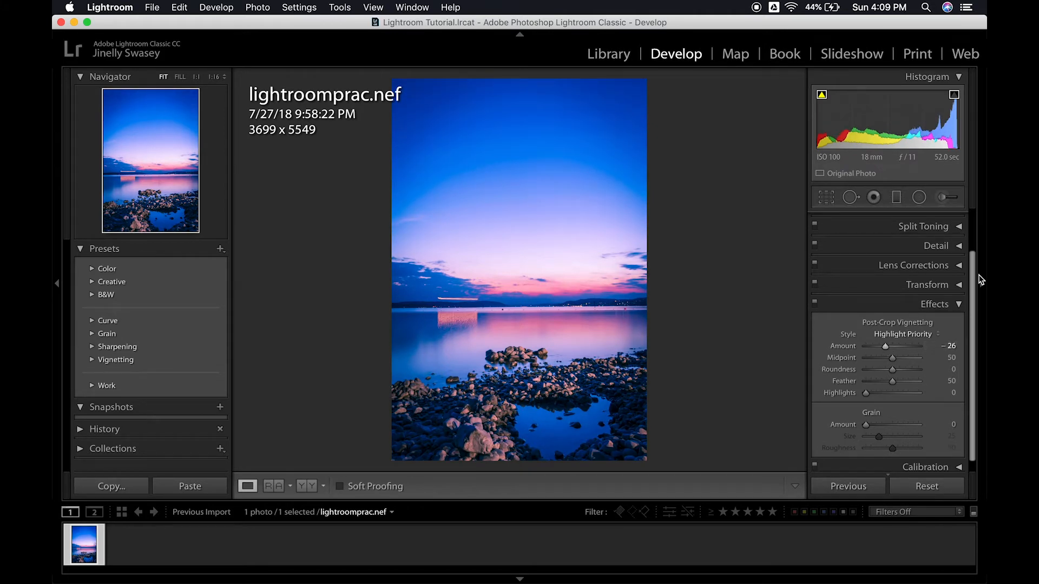
{"action": "left_click", "coordinate": [959, 303]}
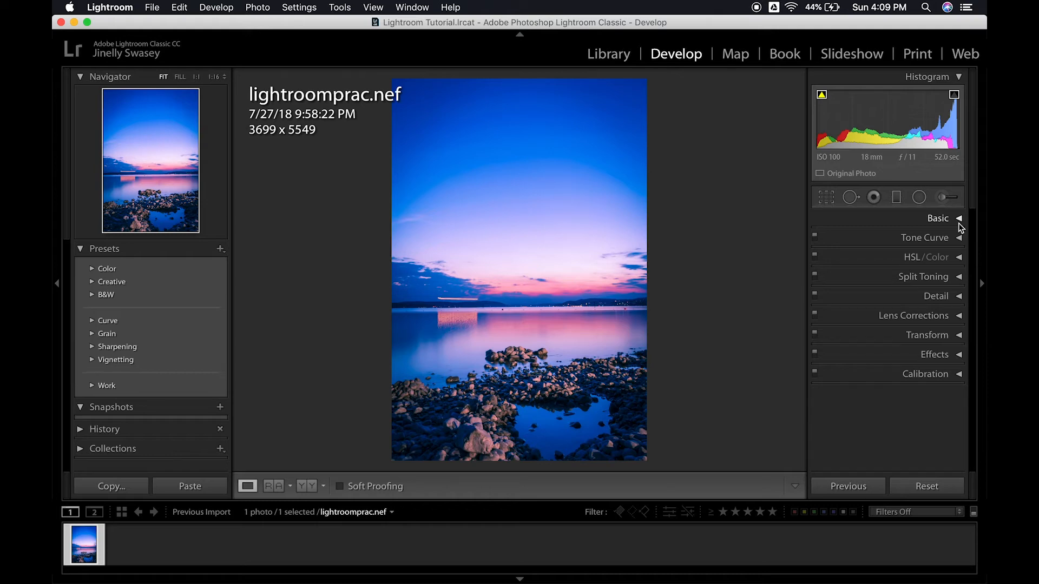
{"action": "key", "text": "y"}
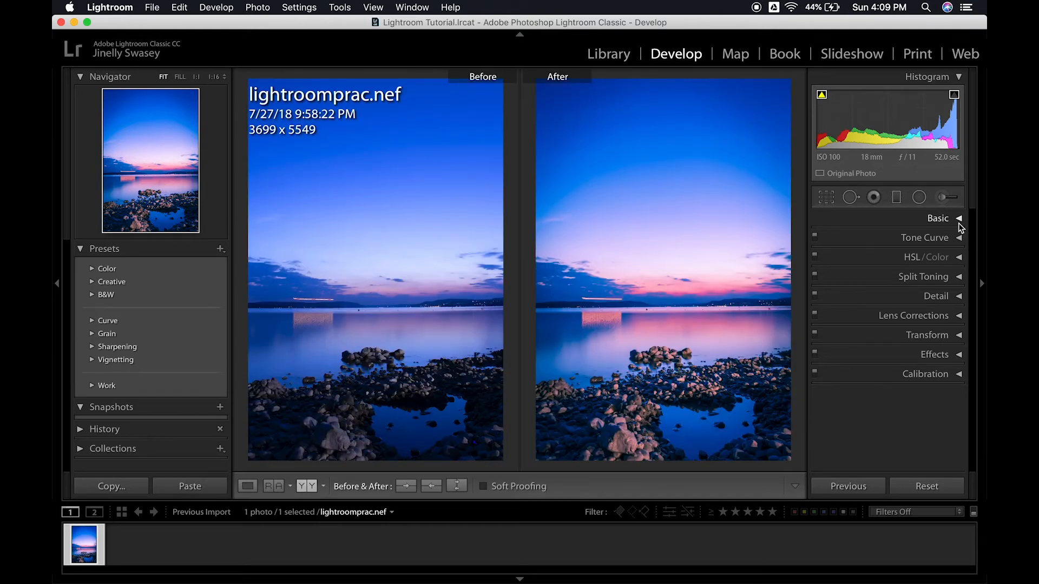